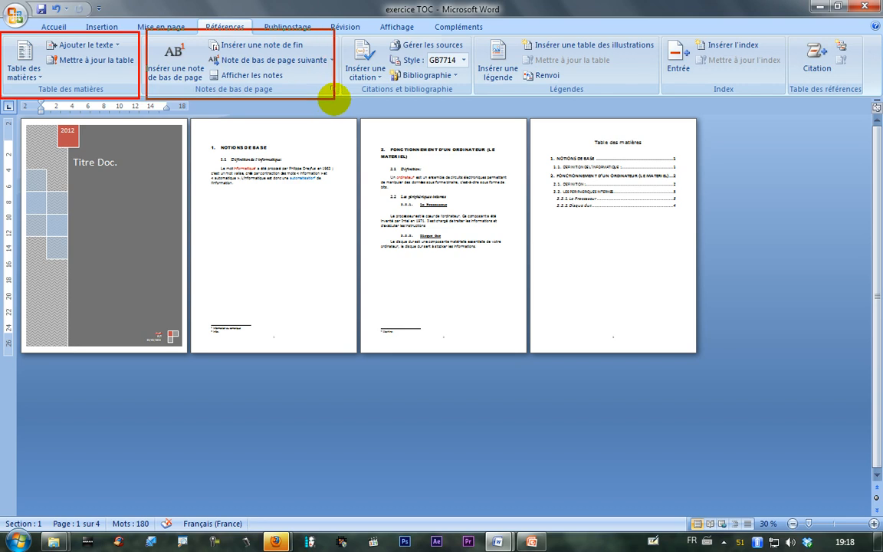
- Open the bibliography source manager and delete the existing source "b1, a1; titre1 (2010)" from the main list
mouse_move(344, 29)
left_mouse_down()
mouse_move(358, 50)
mouse_move(449, 99)
mouse_move(477, 100)
left_mouse_up()
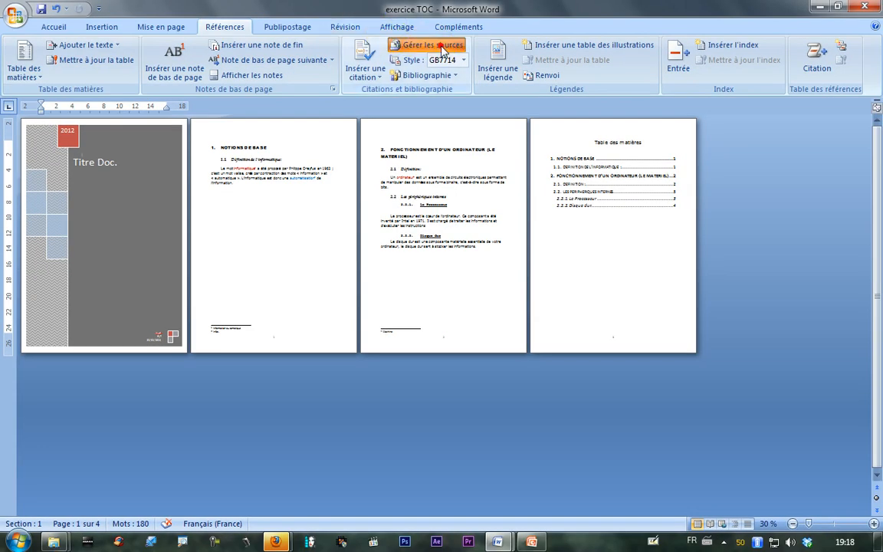
left_click(442, 51)
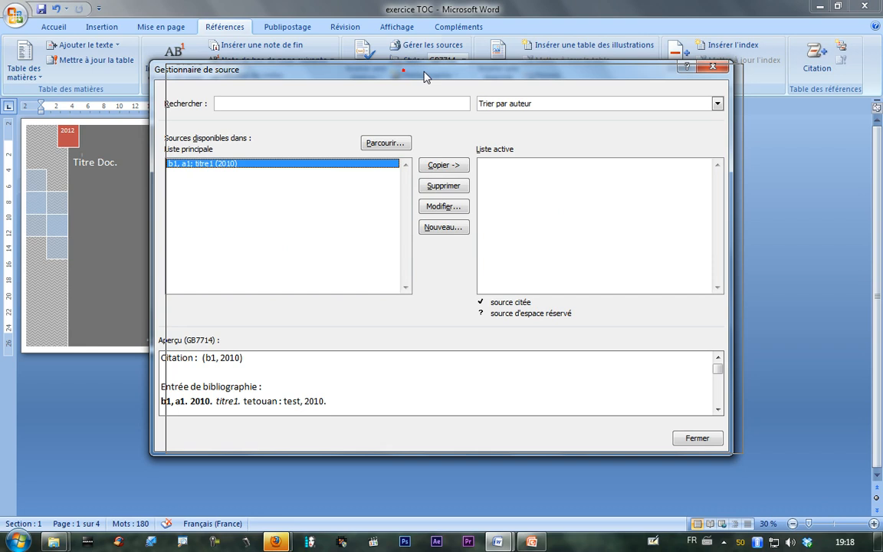
left_click_drag(422, 70, 450, 65)
left_click_drag(473, 95, 473, 122)
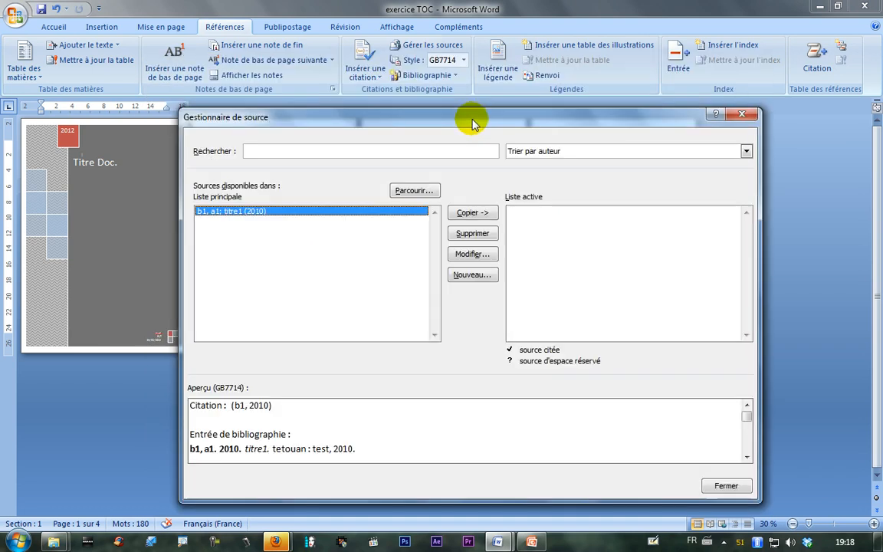
mouse_move(389, 32)
left_mouse_down()
mouse_move(475, 54)
mouse_move(441, 75)
mouse_move(407, 133)
mouse_move(438, 127)
left_mouse_up()
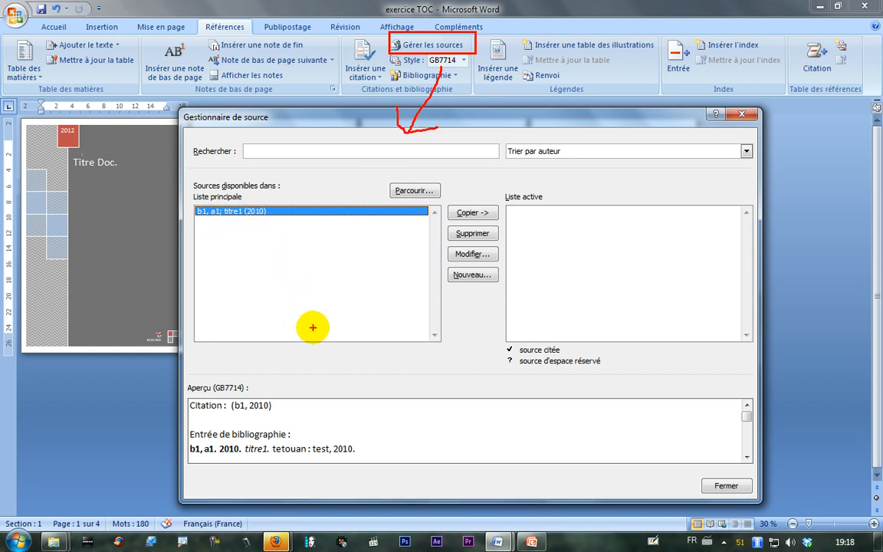
key("Escape")
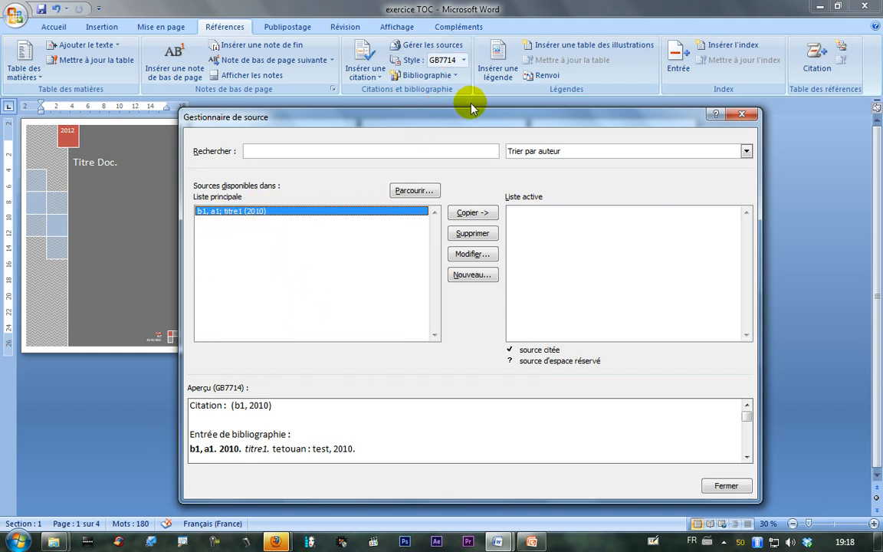
left_click(472, 233)
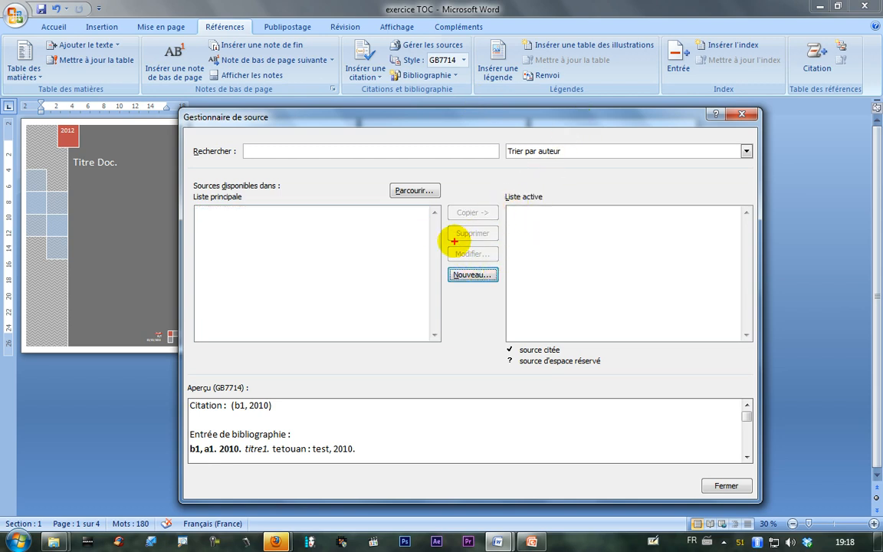
mouse_move(435, 264)
left_mouse_down()
mouse_move(512, 300)
mouse_move(521, 291)
left_mouse_up()
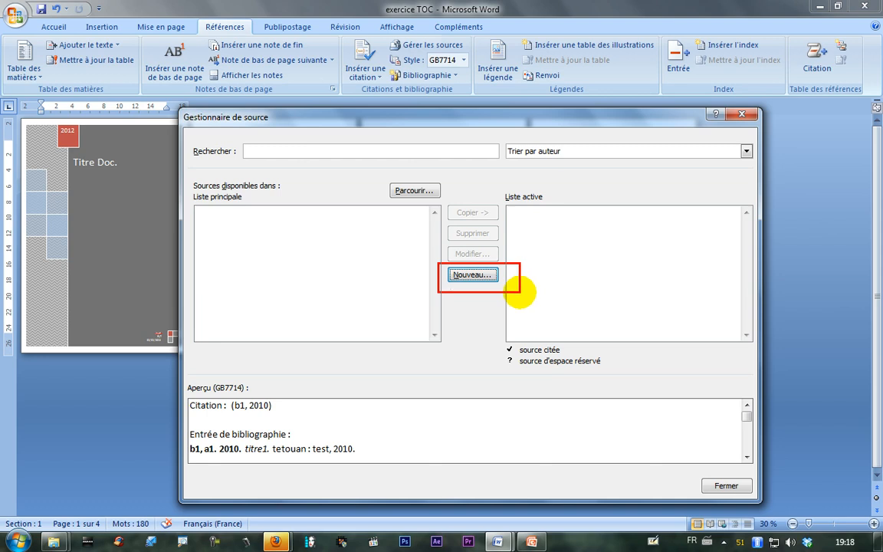
left_click_drag(474, 266, 471, 214)
left_click_drag(461, 251, 485, 247)
mouse_move(181, 134)
left_mouse_down()
mouse_move(490, 173)
mouse_move(500, 164)
mouse_move(674, 153)
mouse_move(755, 163)
left_mouse_up()
mouse_move(188, 182)
left_mouse_down()
mouse_move(438, 292)
mouse_move(439, 347)
left_mouse_up()
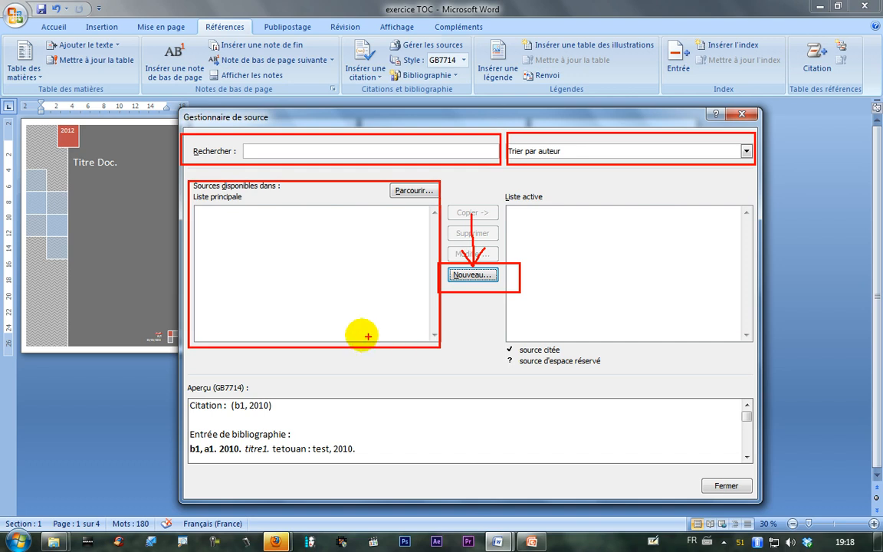
mouse_move(276, 318)
left_mouse_down()
mouse_move(96, 407)
mouse_move(119, 412)
left_mouse_up()
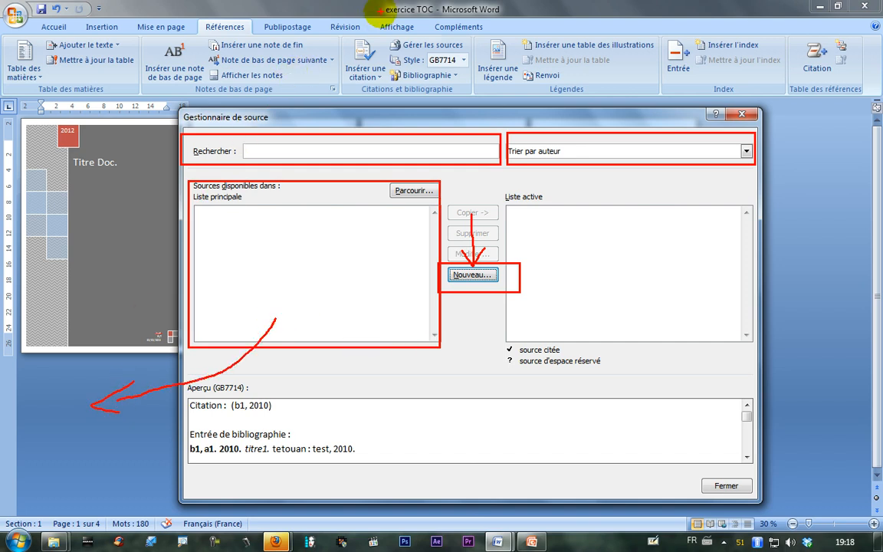
left_click_drag(371, 2, 438, 16)
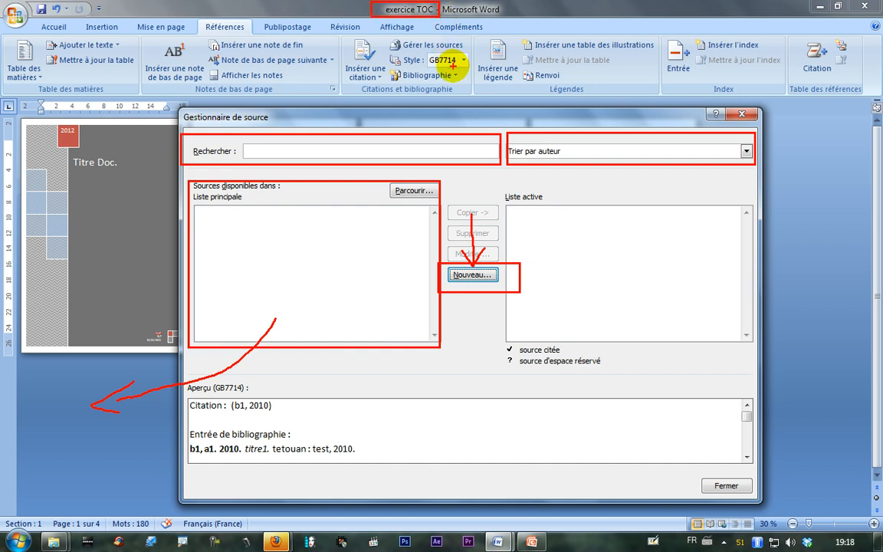
mouse_move(498, 188)
left_mouse_down()
mouse_move(669, 306)
mouse_move(759, 349)
left_mouse_up()
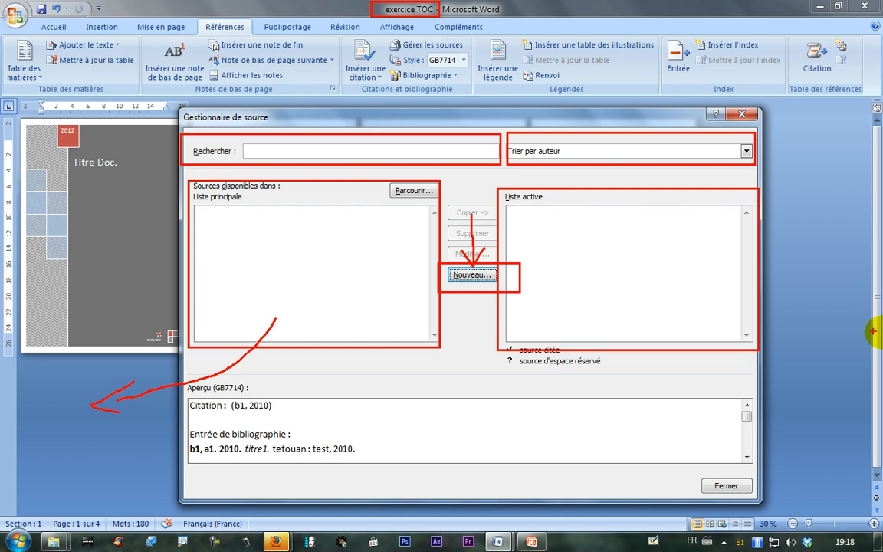
mouse_move(652, 283)
left_mouse_down()
mouse_move(784, 270)
mouse_move(802, 281)
left_mouse_up()
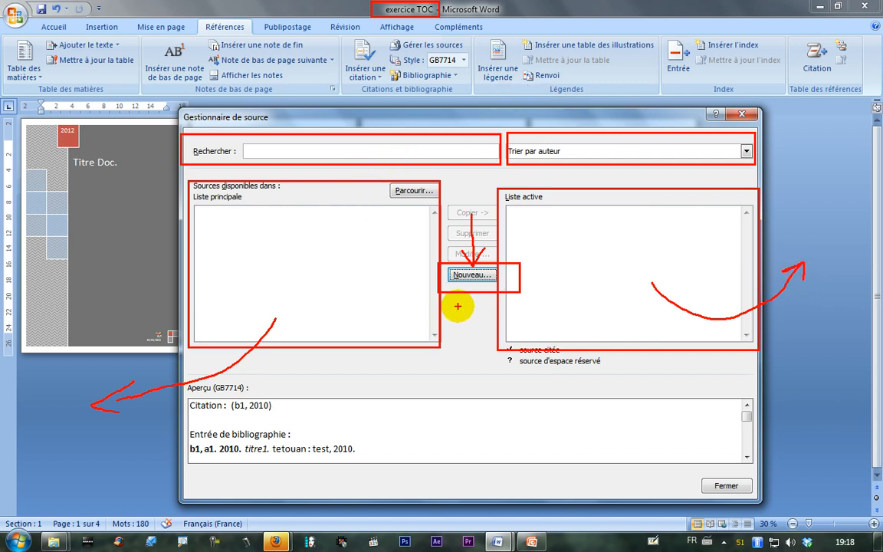
key("Escape")
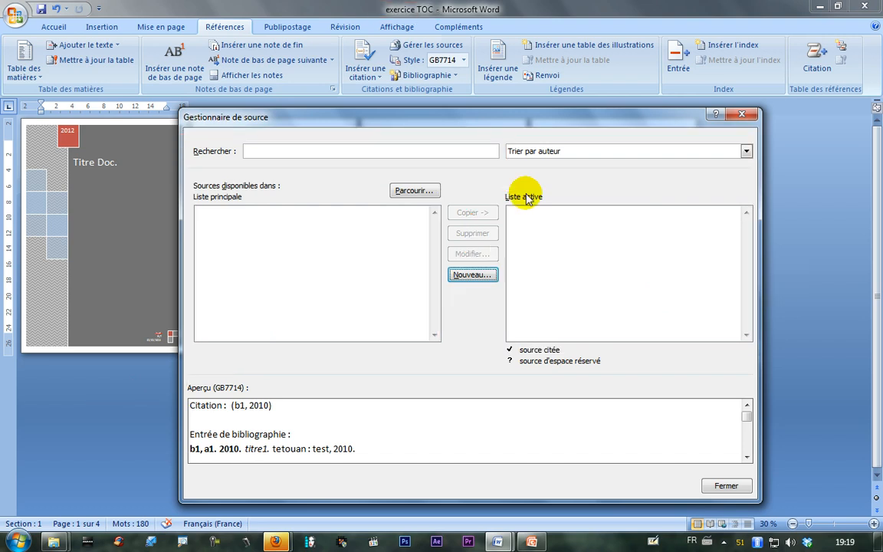
- Start a new source of type Ouvrage with author "Nom1 Prenom1" and title "Titre"
left_click(464, 275)
left_click(377, 209)
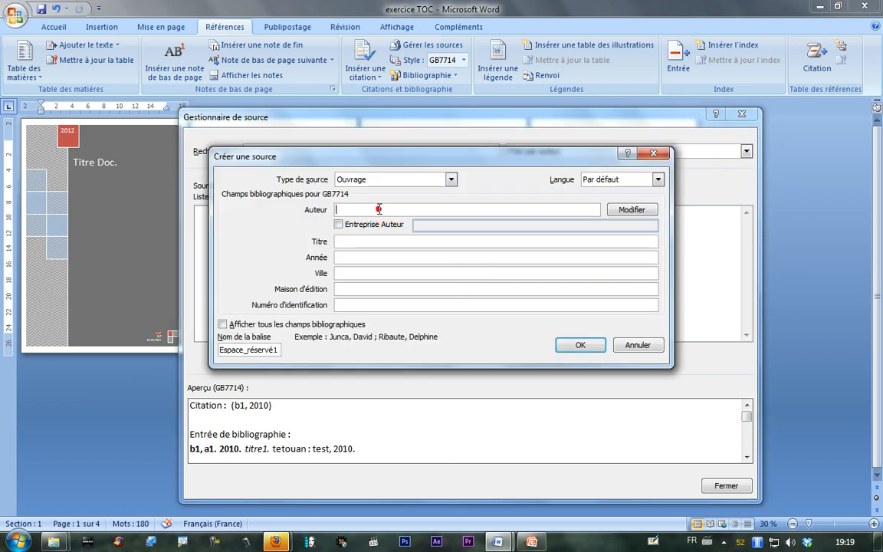
type("A")
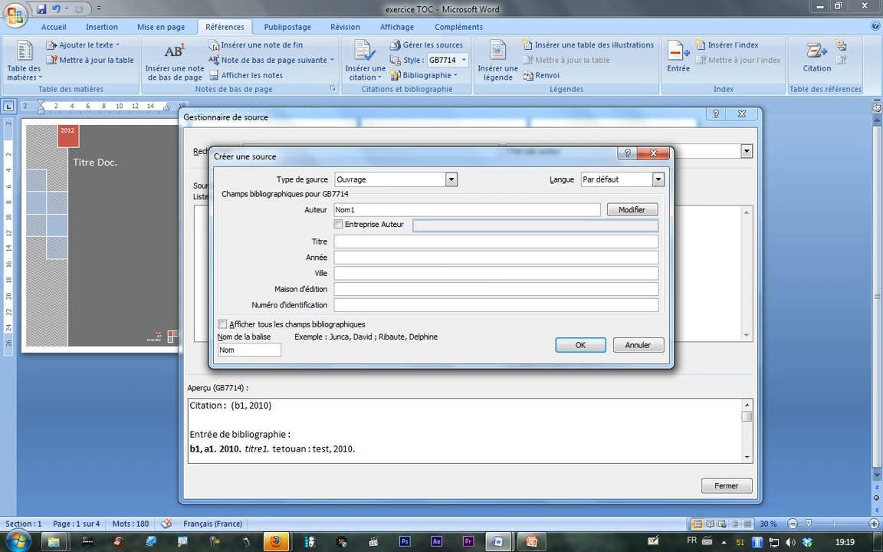
type("1")
left_click(383, 244)
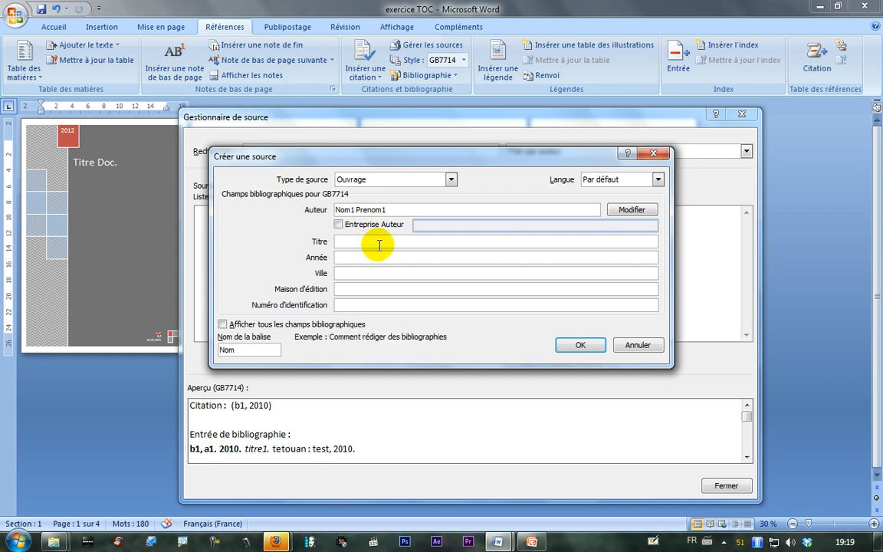
type("Titre")
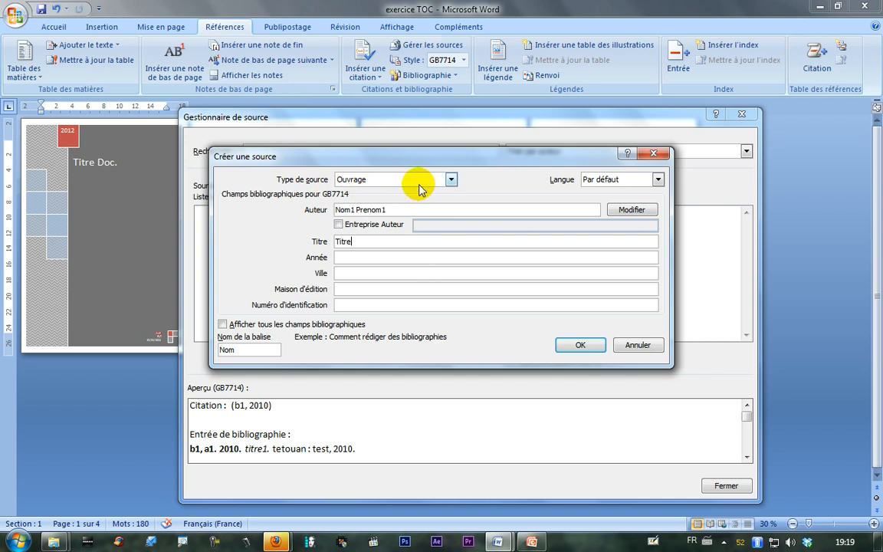
- Switch the source type to Article de journal and then to Site Web to compare their bibliographic fields
left_click(450, 179)
left_click_drag(452, 206, 438, 189)
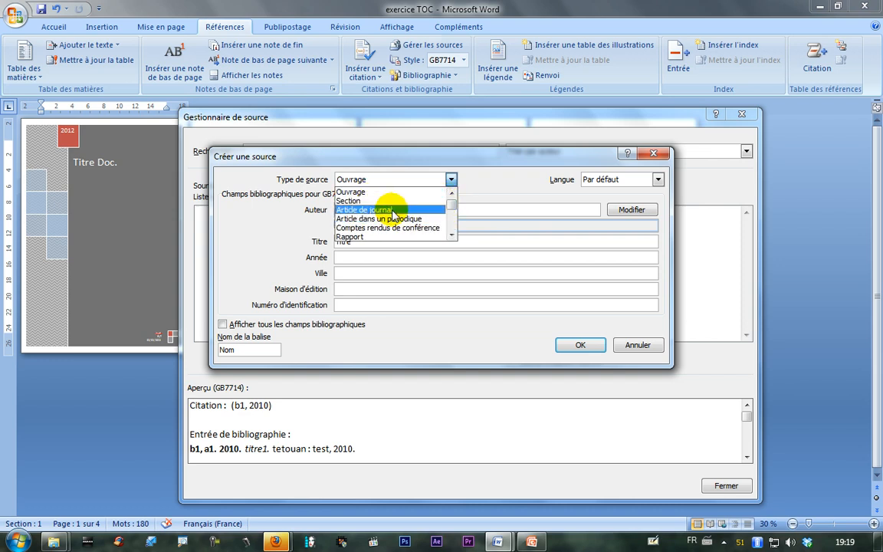
left_click(393, 210)
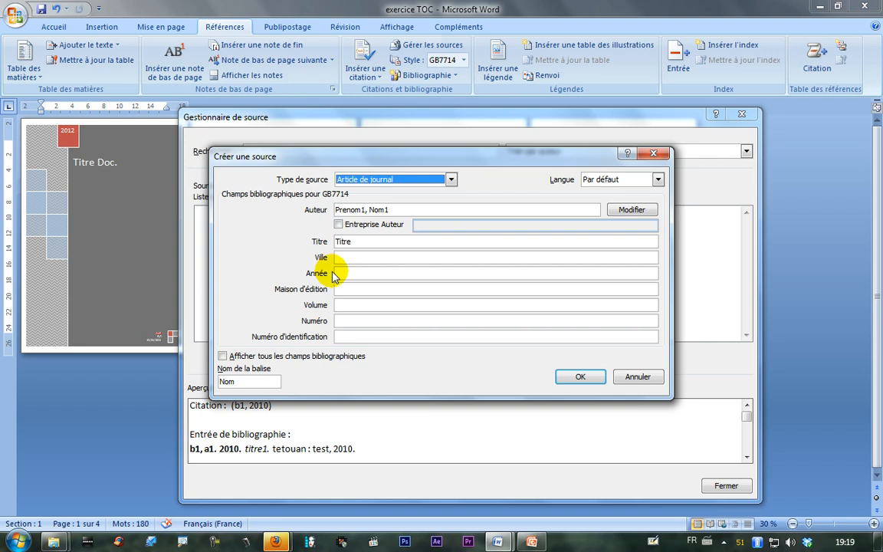
left_click_drag(303, 200, 669, 363)
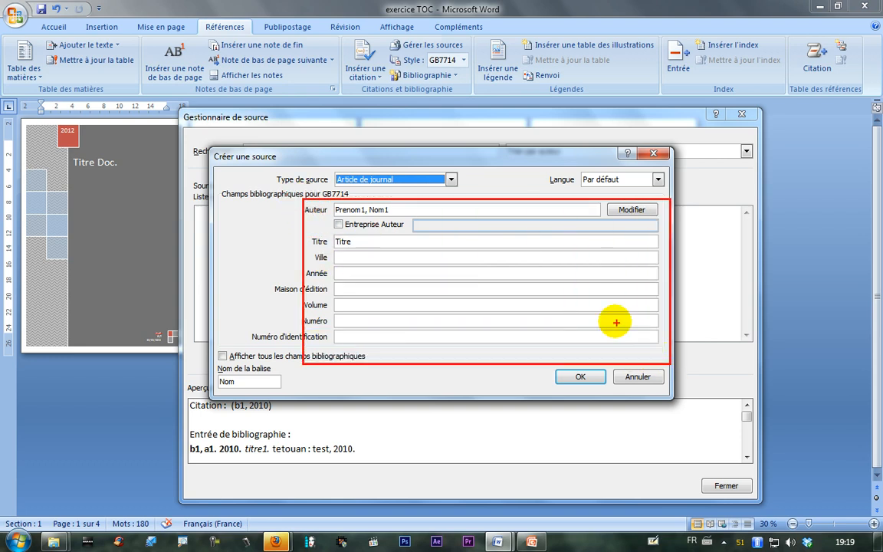
left_click_drag(444, 225, 434, 228)
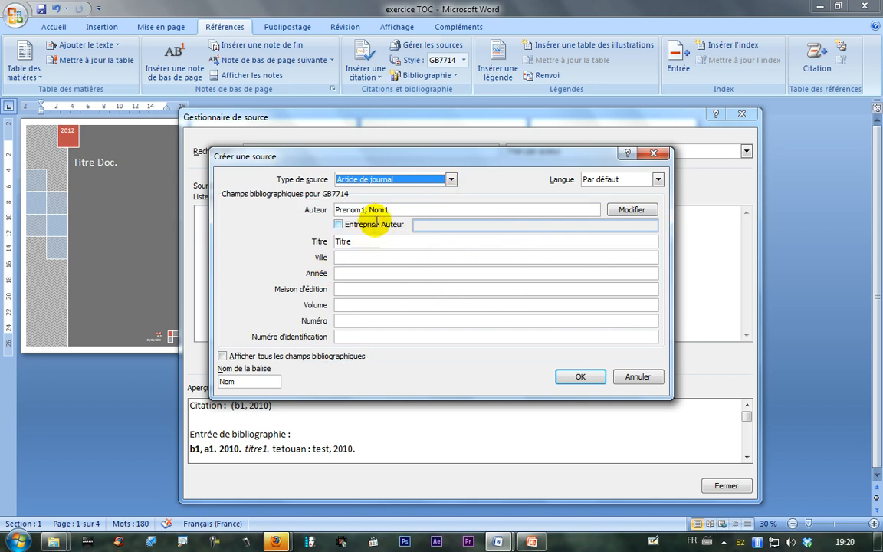
left_click(452, 179)
scroll(453, 230, "down", 2)
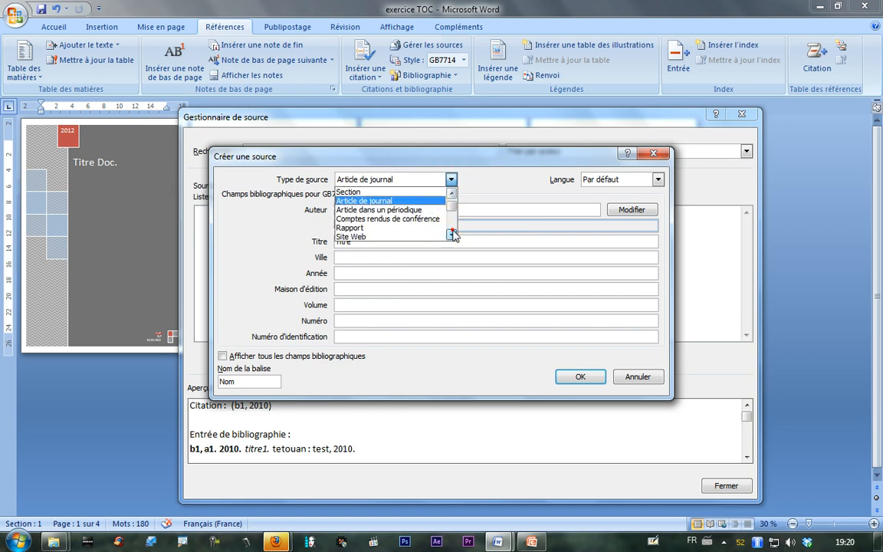
left_click(395, 228)
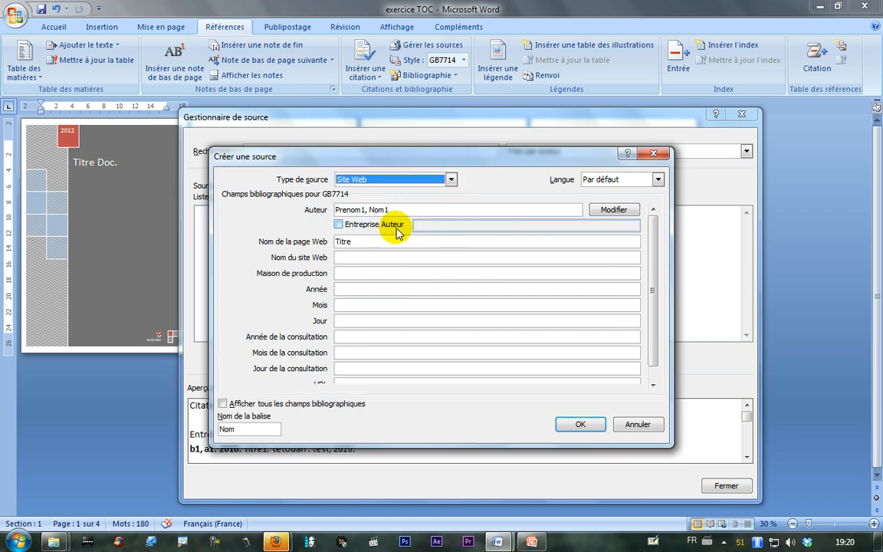
- Switch the source type to Enregistrement audio and then to Film to compare their bibliographic fields
left_click(451, 179)
left_click(452, 236)
left_click(452, 235)
left_click(452, 235)
left_click(452, 236)
left_click(452, 235)
left_click(452, 234)
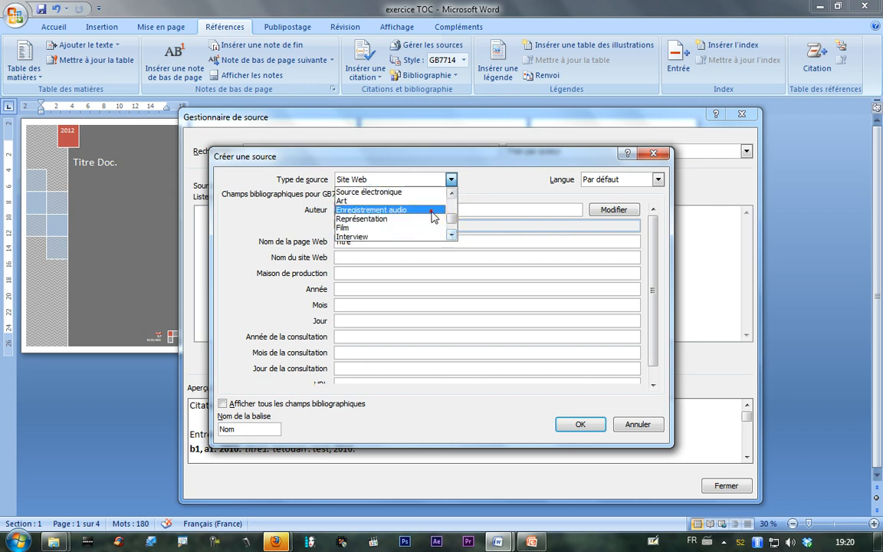
left_click(431, 211)
left_click(451, 179)
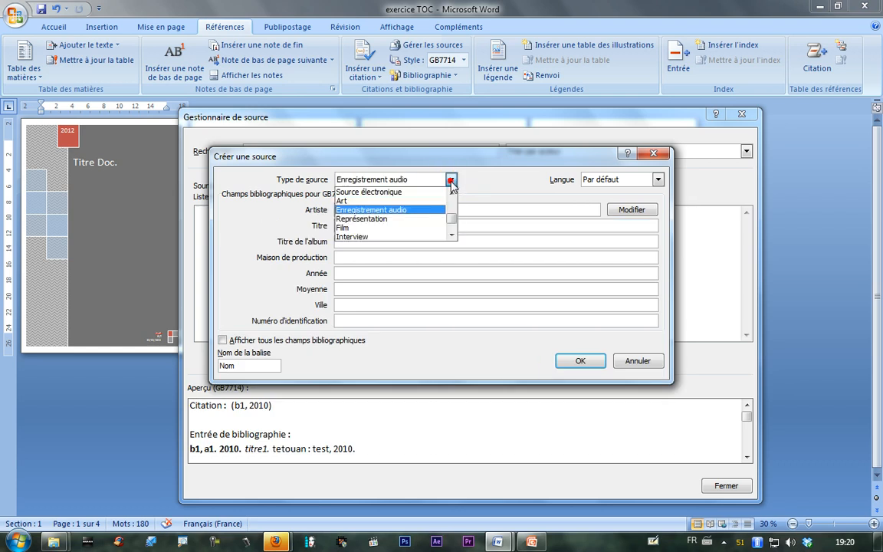
left_click(429, 227)
- Set the source type back to Ouvrage
left_click(450, 179)
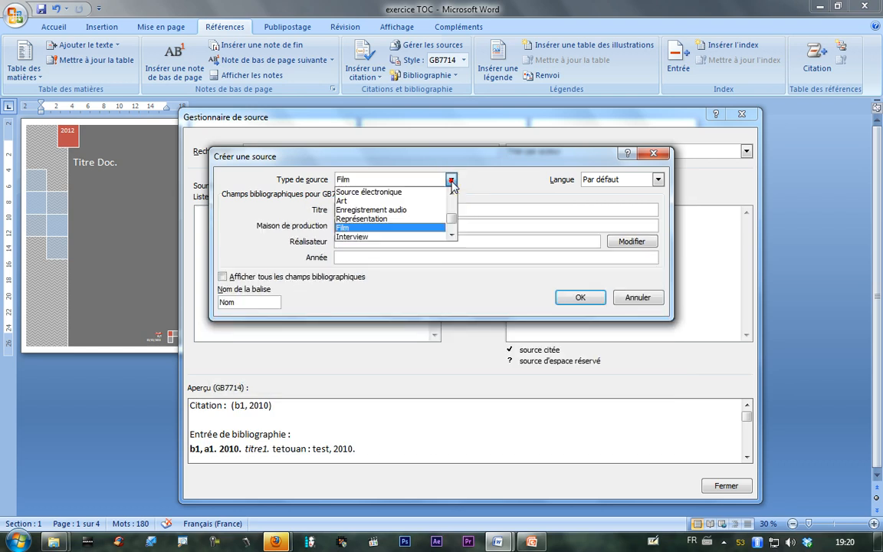
left_click(453, 201)
left_click(452, 201)
left_click(404, 195)
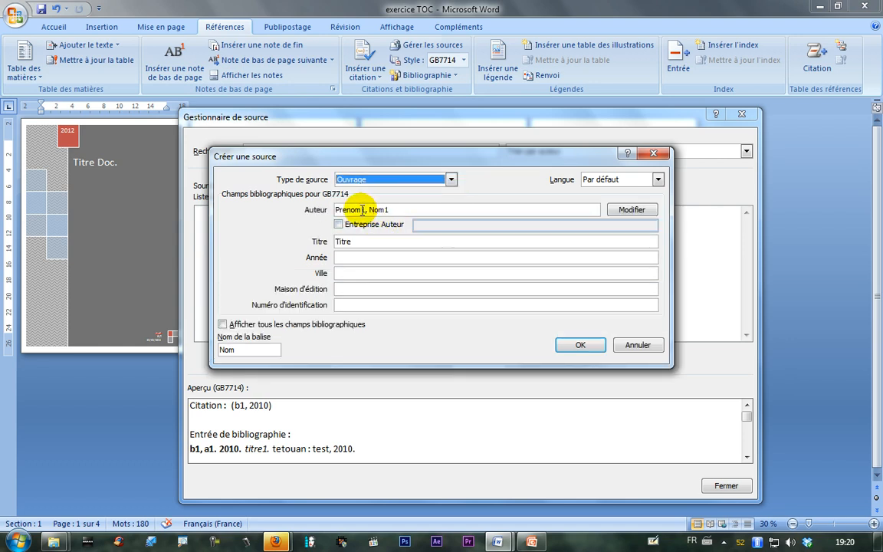
- Complete the source title as "Titre1" and enter 2010 as the year and Tetouan as the city
left_click(362, 241)
type("1")
left_click(344, 256)
type("2")
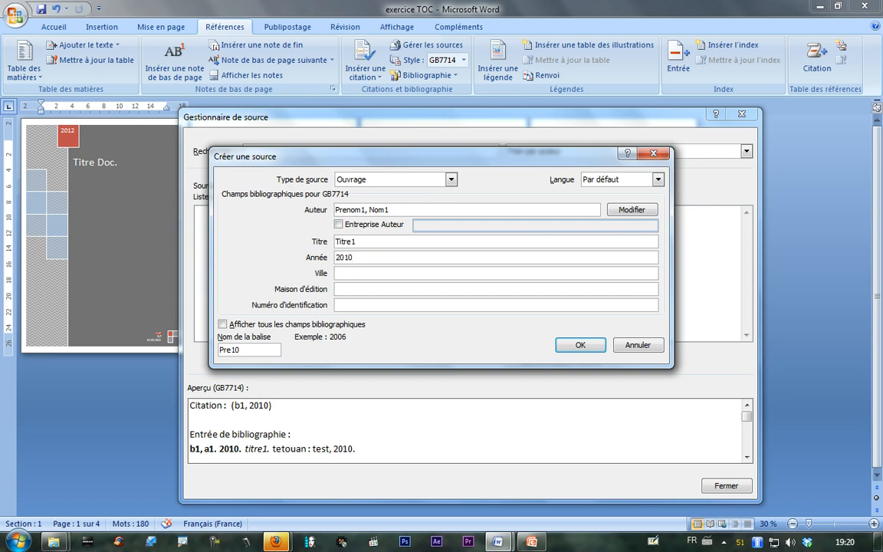
left_click(371, 270)
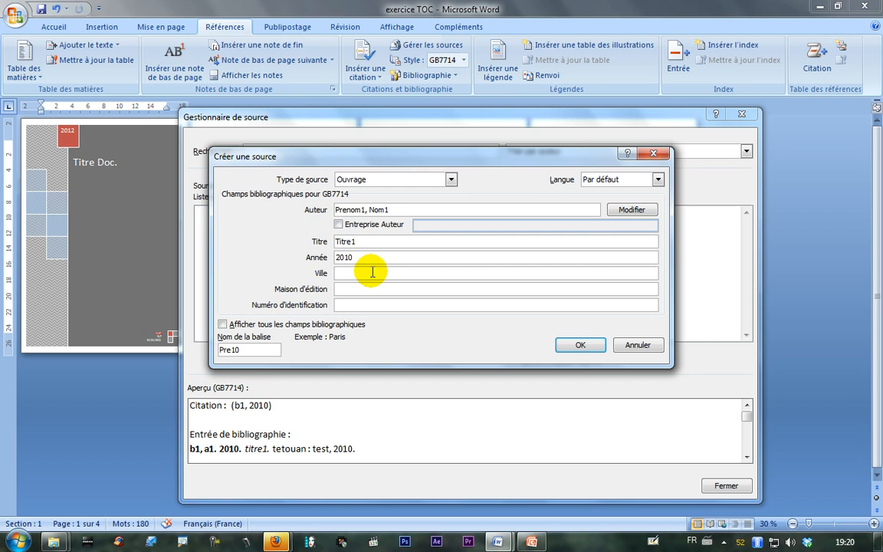
type("Tetouan")
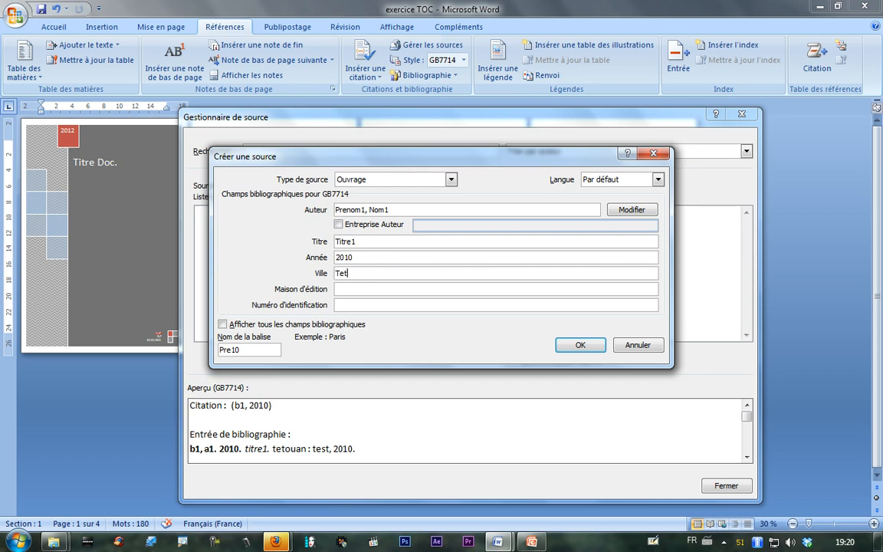
left_click(368, 289)
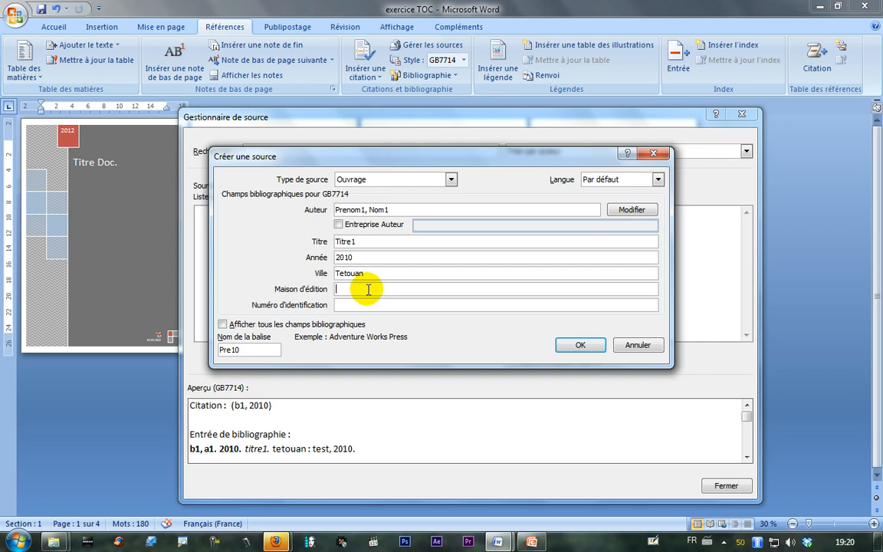
type("Dunod")
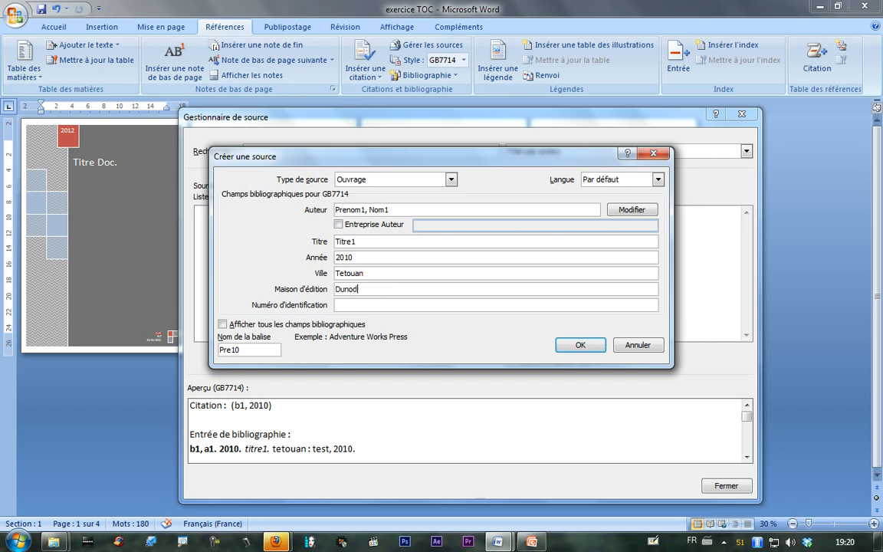
left_click(389, 303)
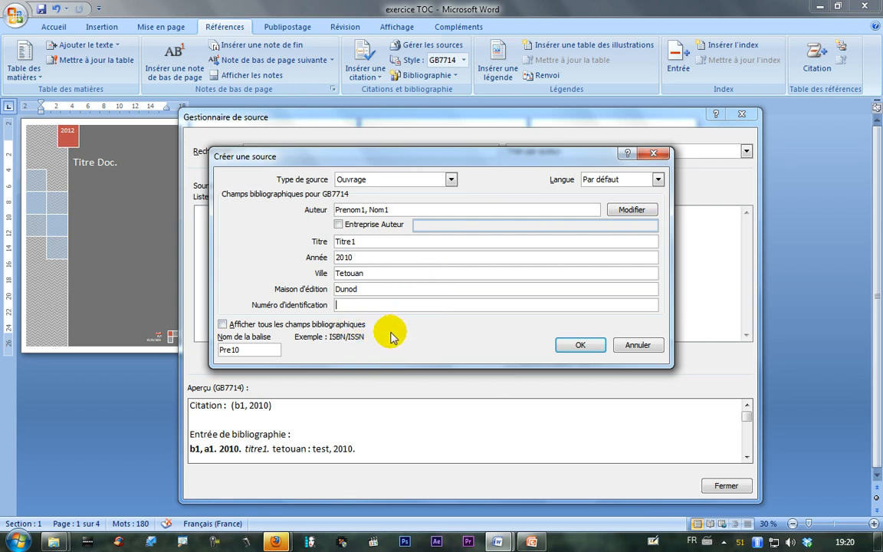
type("12377877664")
left_click(571, 347)
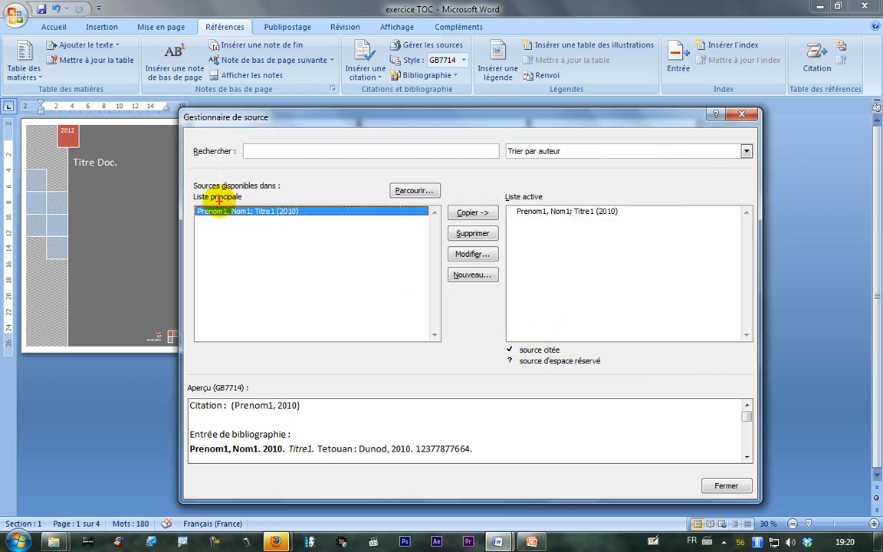
mouse_move(189, 203)
left_mouse_down()
mouse_move(262, 226)
mouse_move(431, 227)
left_mouse_up()
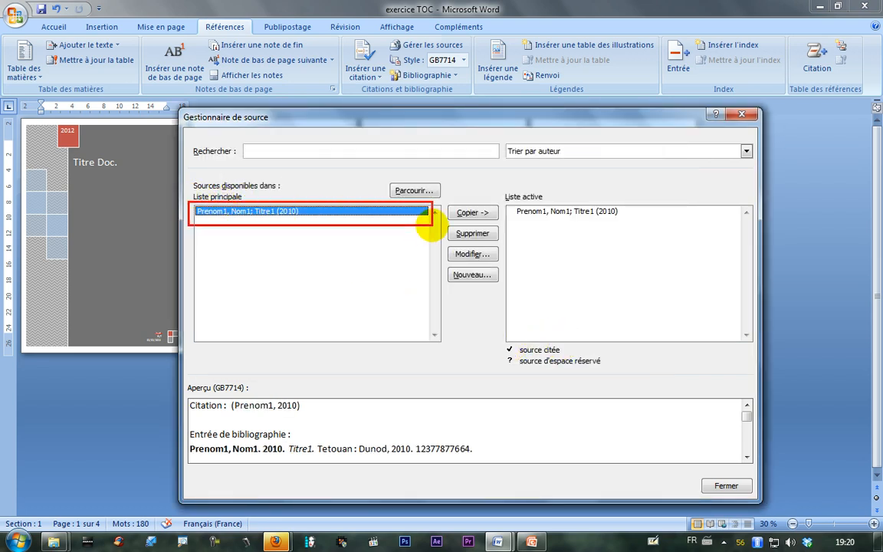
mouse_move(544, 183)
left_mouse_down()
mouse_move(583, 197)
mouse_move(585, 178)
left_mouse_up()
mouse_move(543, 235)
left_mouse_down()
mouse_move(400, 254)
mouse_move(411, 247)
left_mouse_up()
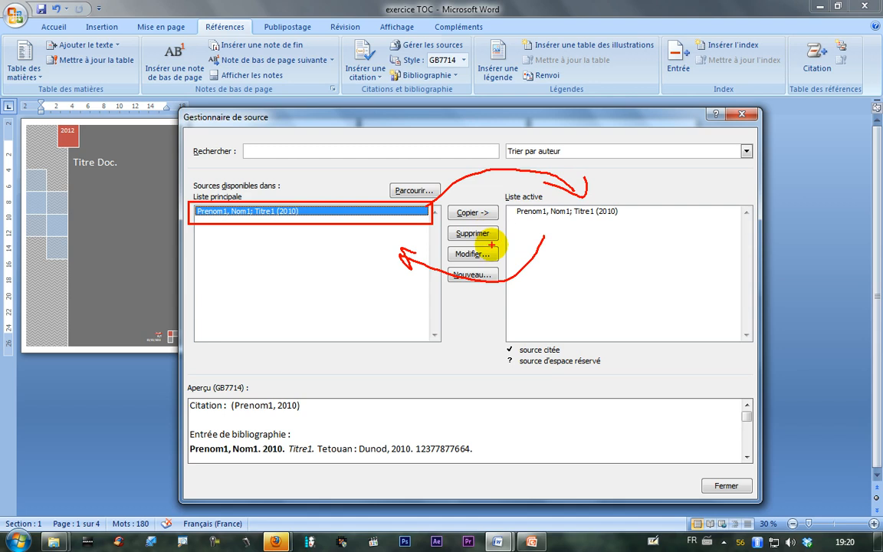
left_click_drag(519, 224, 661, 244)
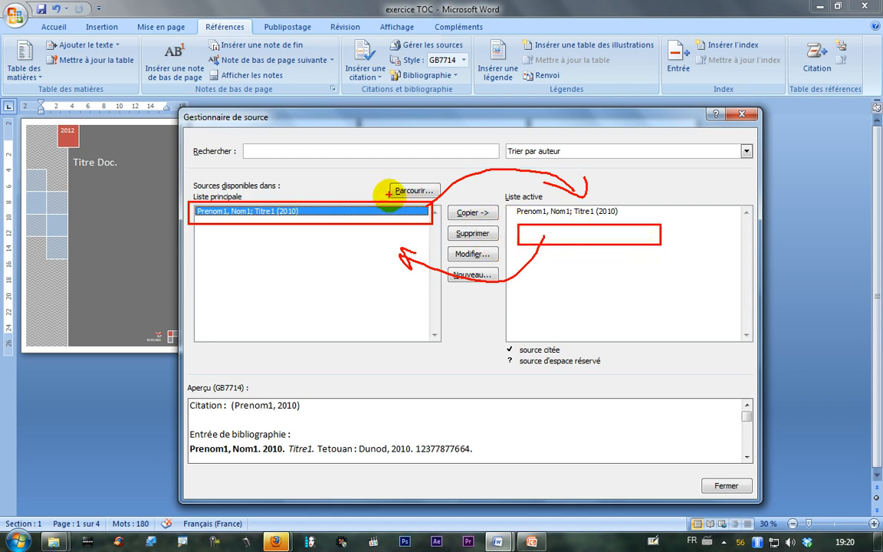
- Delete the Titre1 (2010) source from the active list and copy it back from the main list
left_click(560, 214)
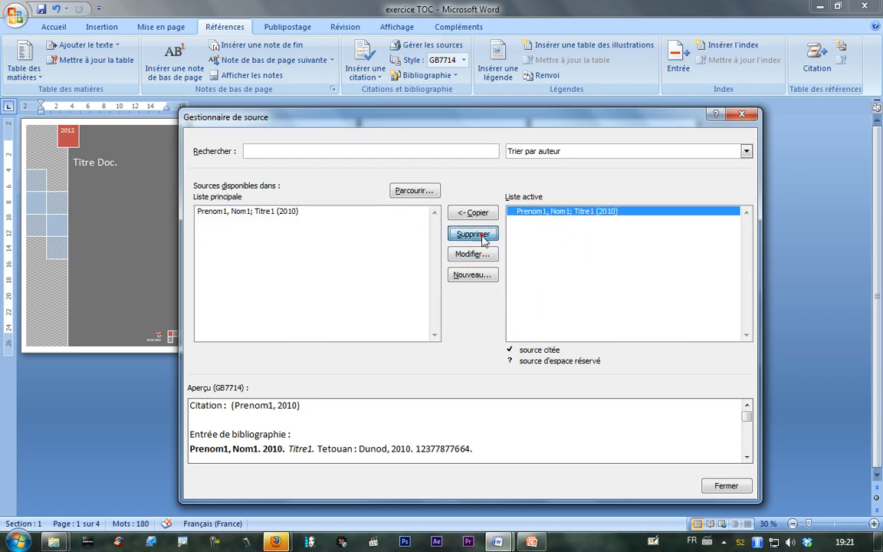
left_click(483, 240)
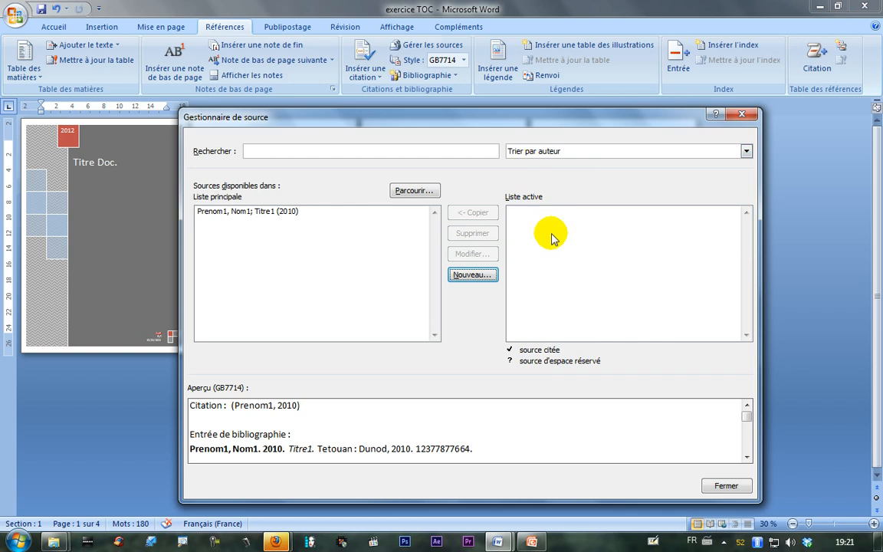
left_click_drag(182, 197, 444, 354)
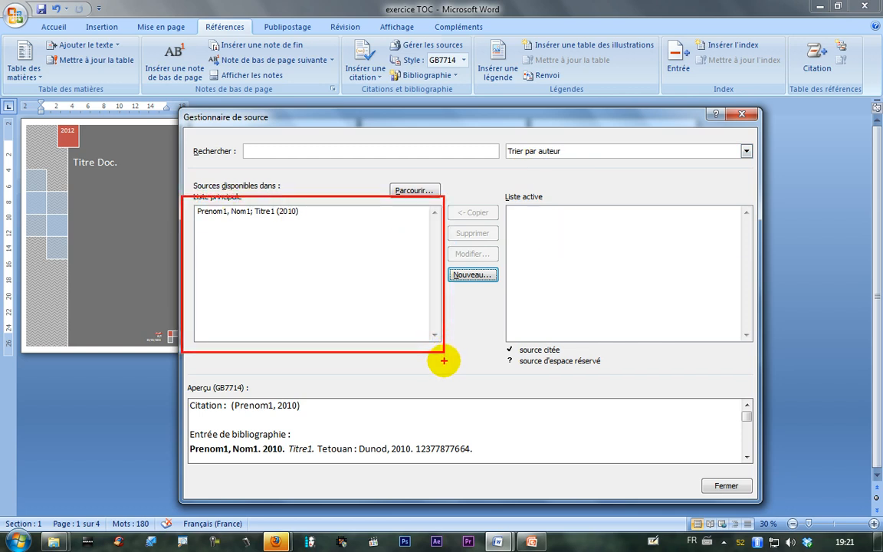
left_click(266, 213)
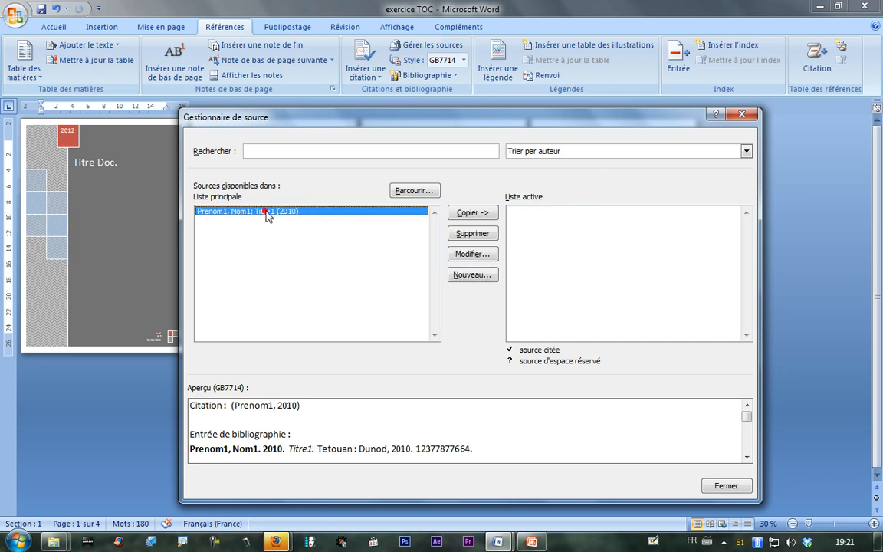
left_click(680, 291)
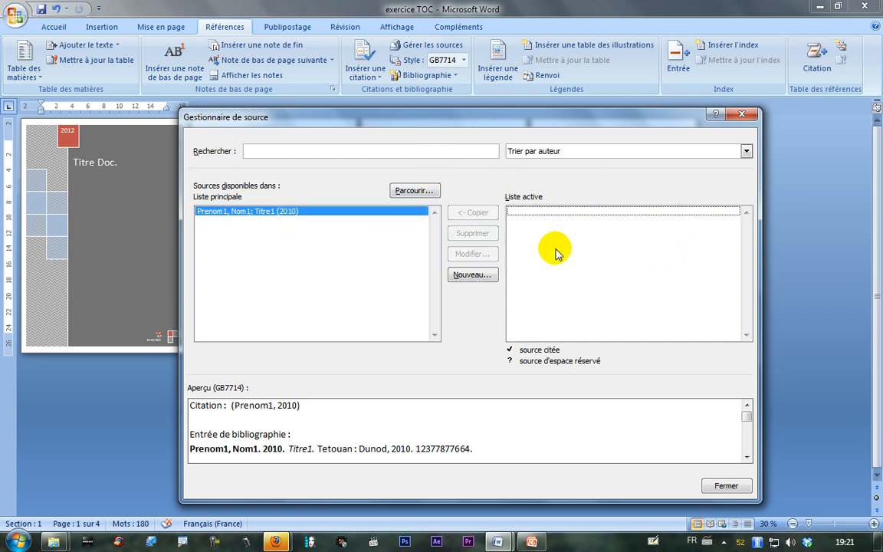
left_click(379, 211)
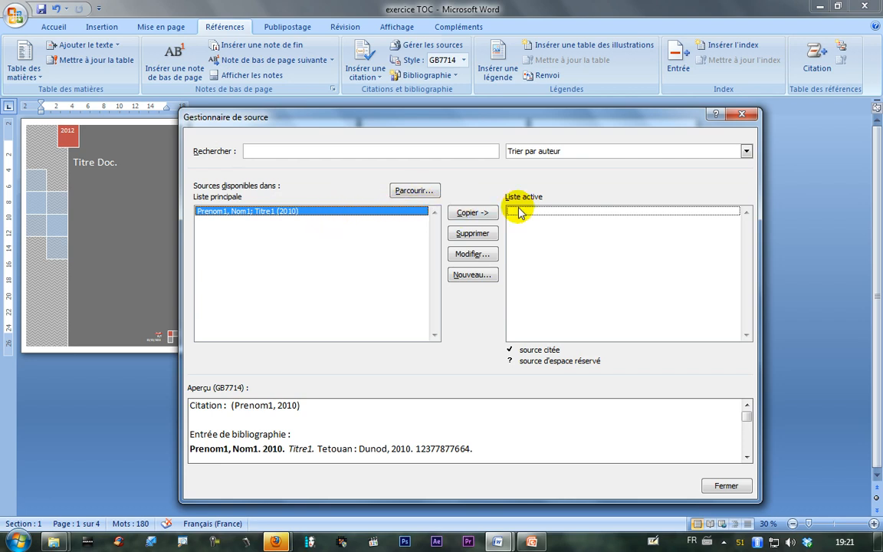
left_click(460, 213)
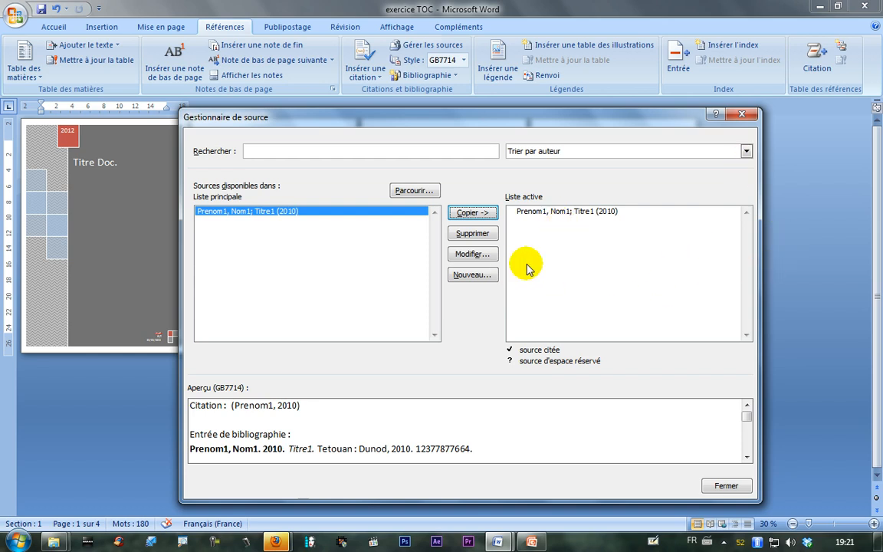
- Start a new source, switch its type to Article de journal to view its fields, and set the type to Rapport
left_click(471, 276)
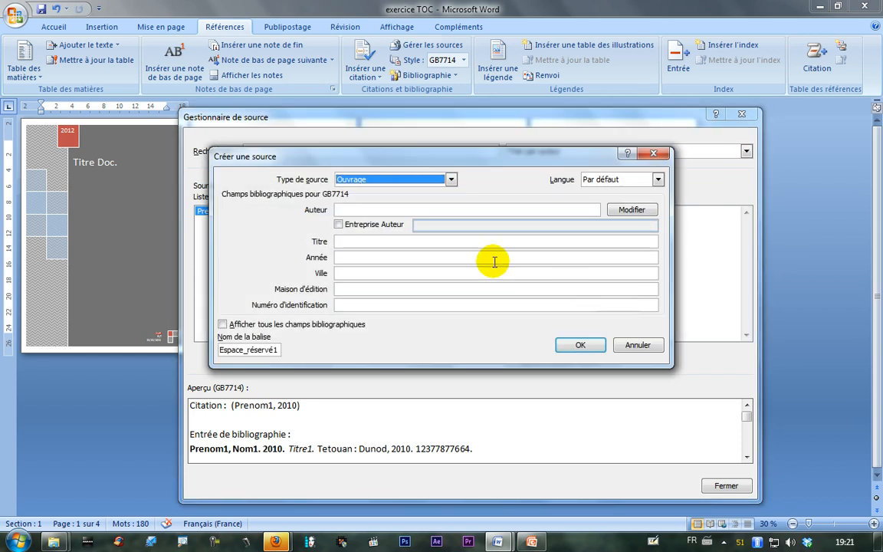
left_click(381, 208)
left_click(450, 179)
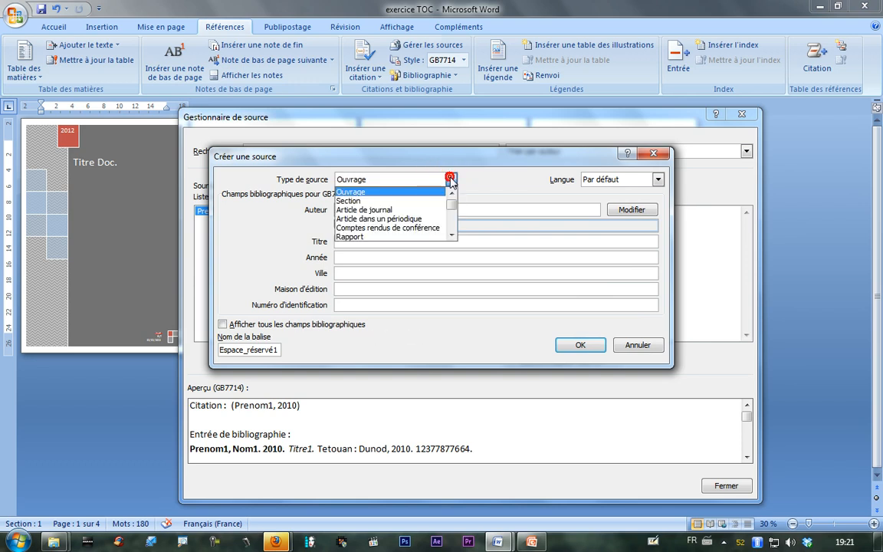
mouse_move(452, 206)
left_mouse_down()
mouse_move(458, 222)
mouse_move(453, 205)
left_mouse_up()
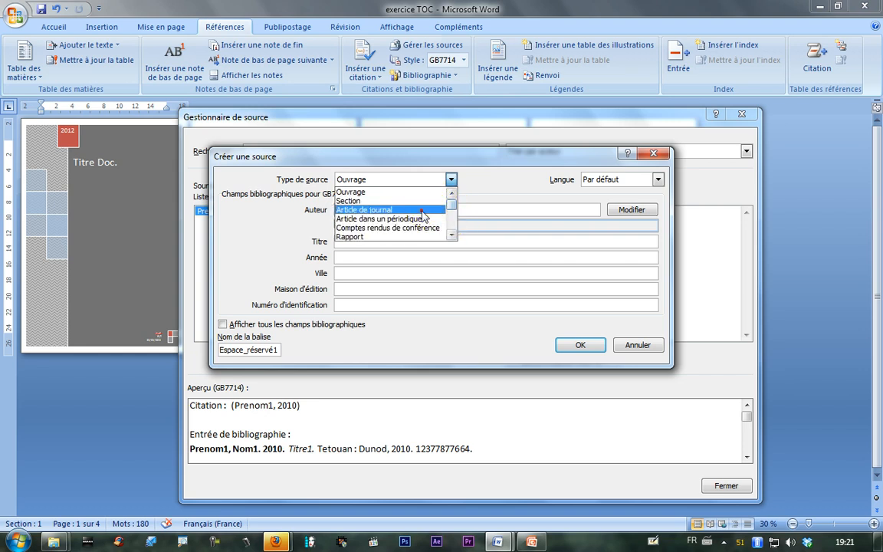
left_click(435, 210)
left_click(449, 179)
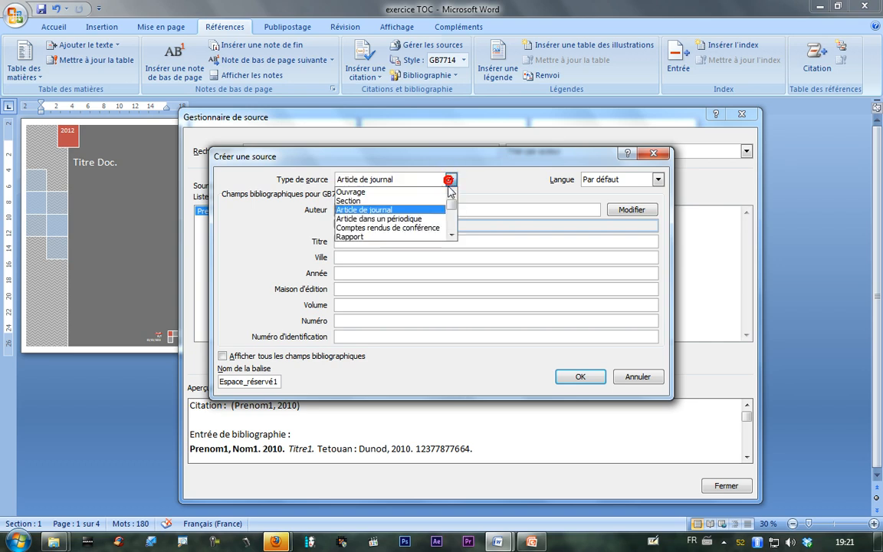
left_click(433, 237)
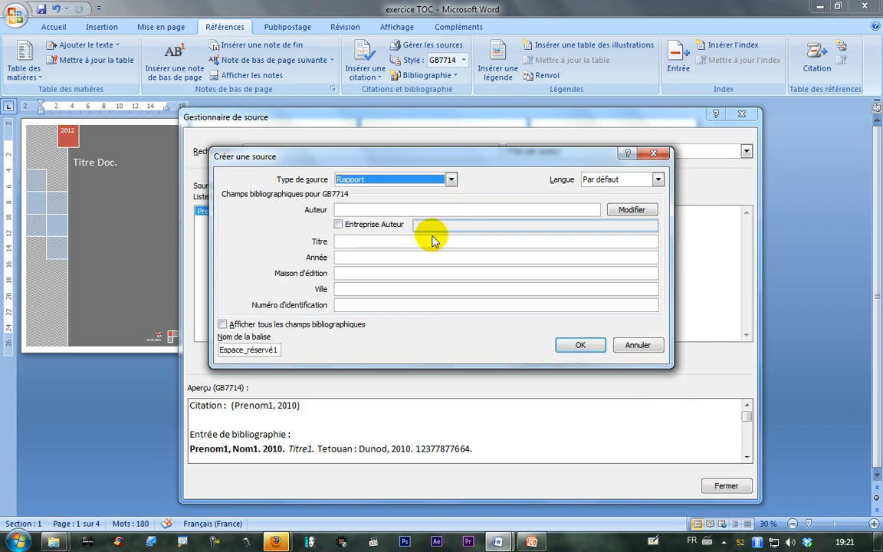
- Enter the placeholder Nom2 as the author of the report source and close the source manager
left_click(360, 212)
type("A")
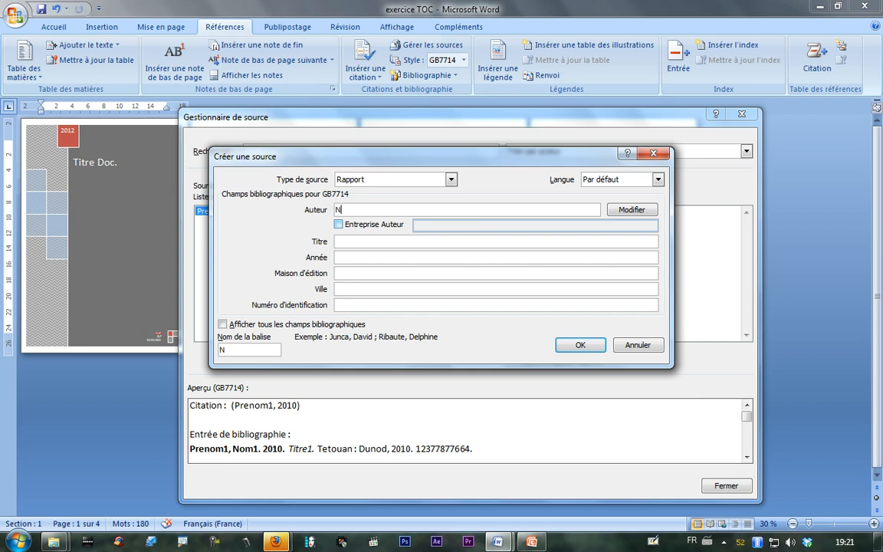
type("om2")
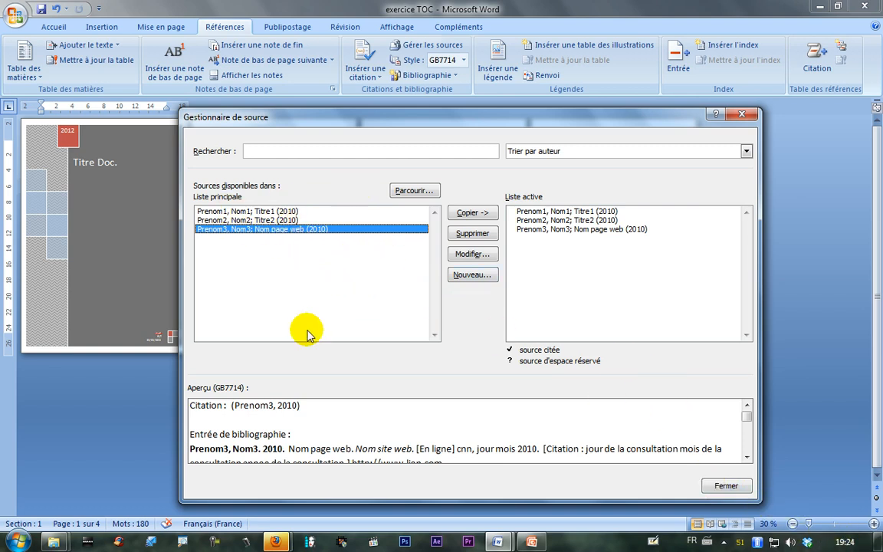
left_click(728, 487)
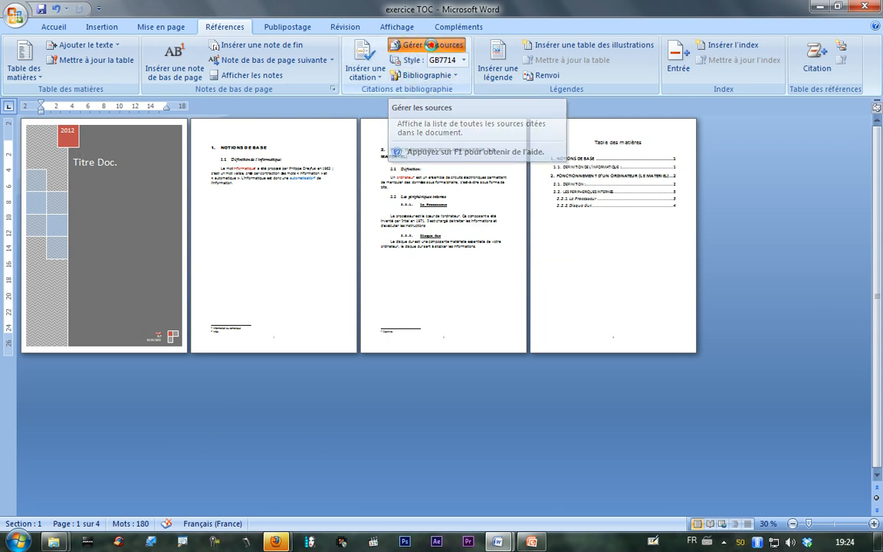
- Set the year of the "Nom page web" website source to 2011 in the source manager, applying the change to both the main and active lists
left_click(432, 46)
left_click(264, 230)
left_click(263, 221)
left_click(262, 230)
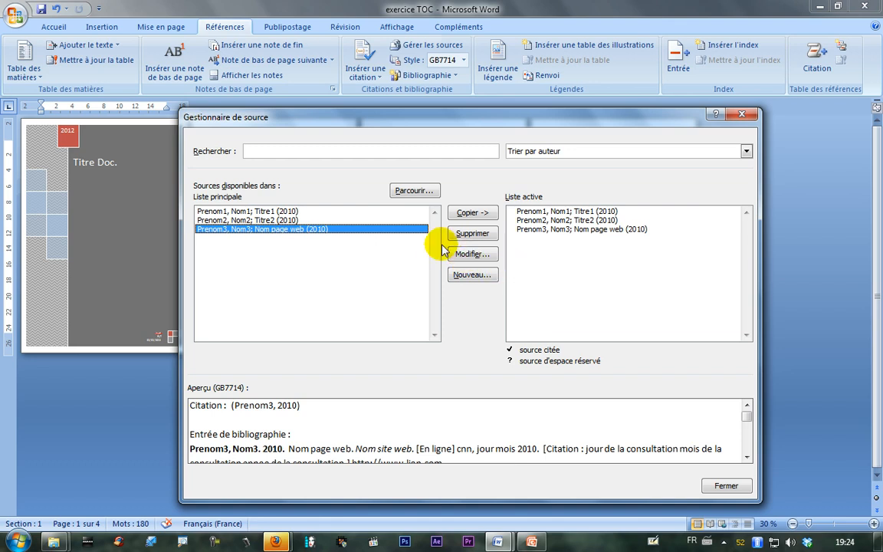
left_click(468, 254)
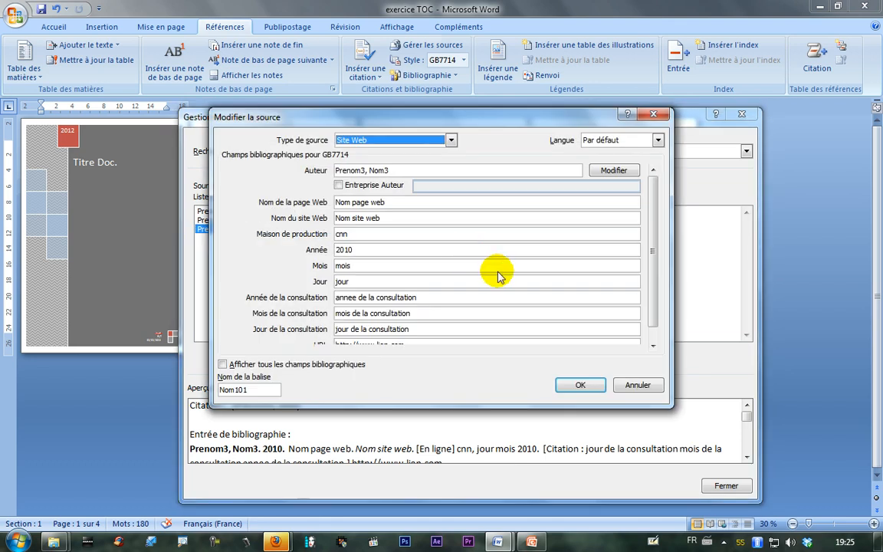
left_click(355, 252)
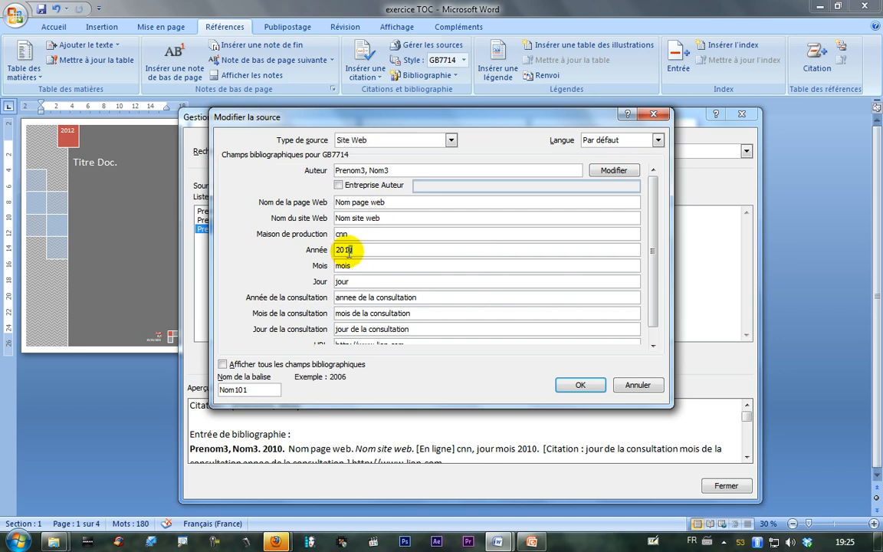
type("11")
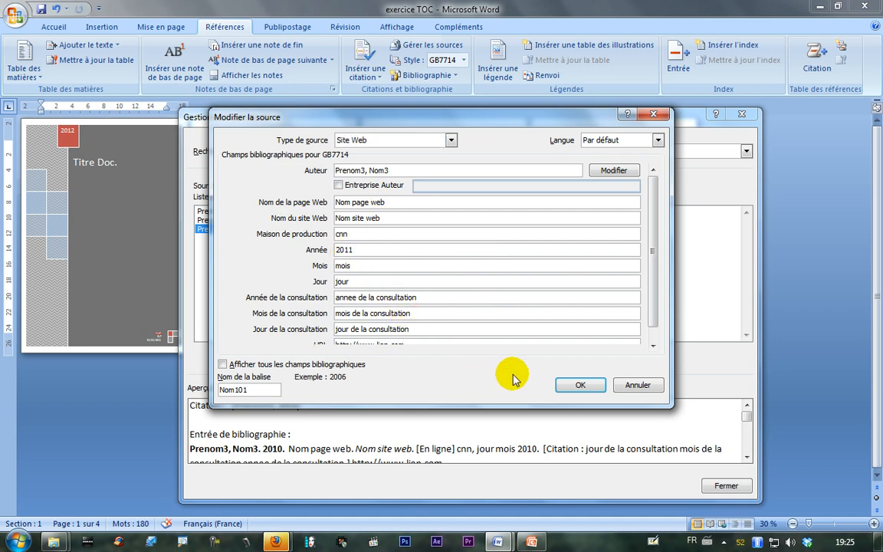
left_click(574, 385)
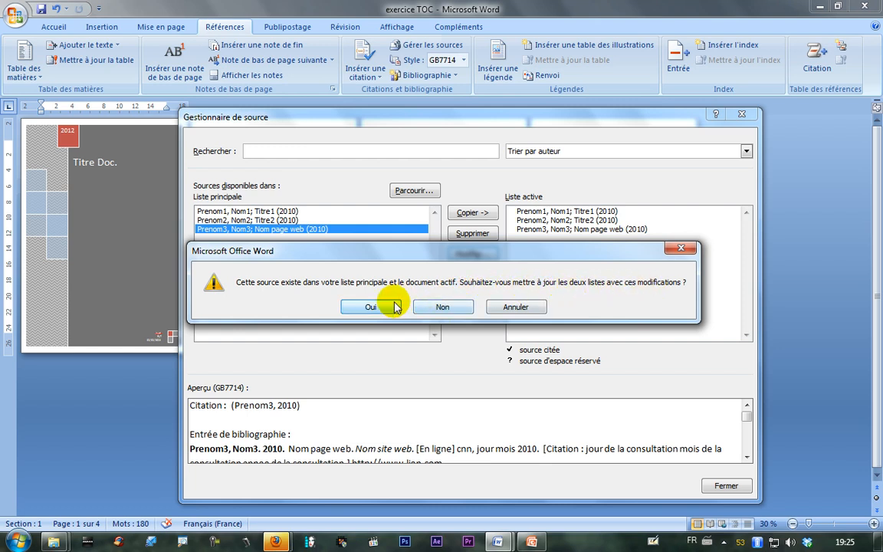
left_click(370, 308)
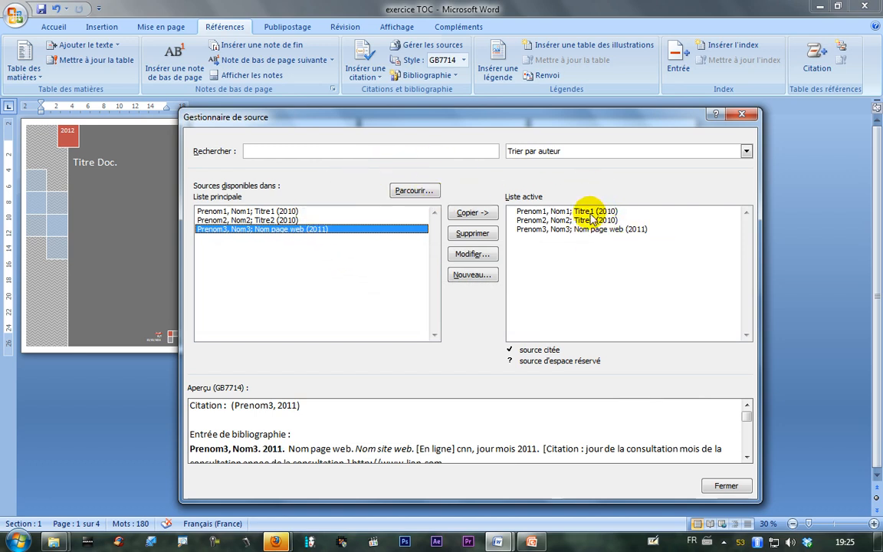
left_click(725, 485)
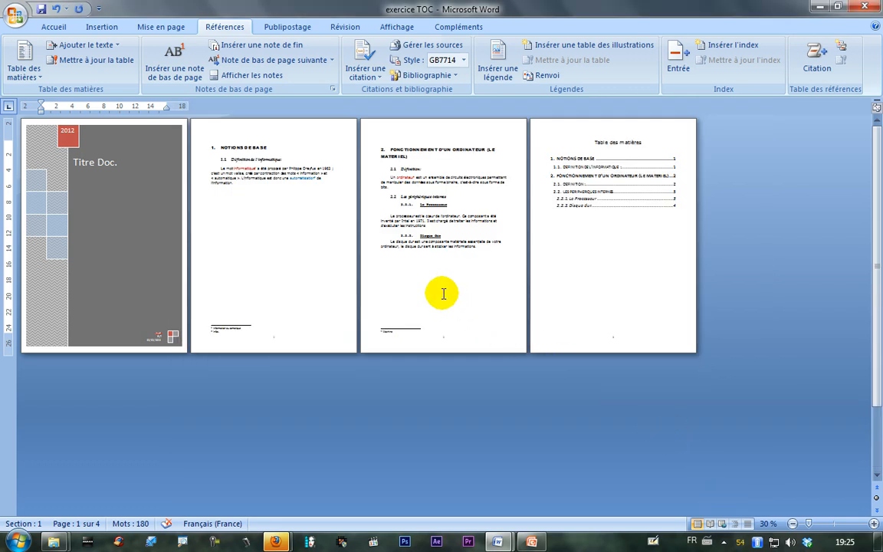
- Insert a citation of the Titre1 (2010) source right after « automatique » in section 1.1, before the period
scroll(443, 294, "up", 3)
scroll(443, 296, "up", 2)
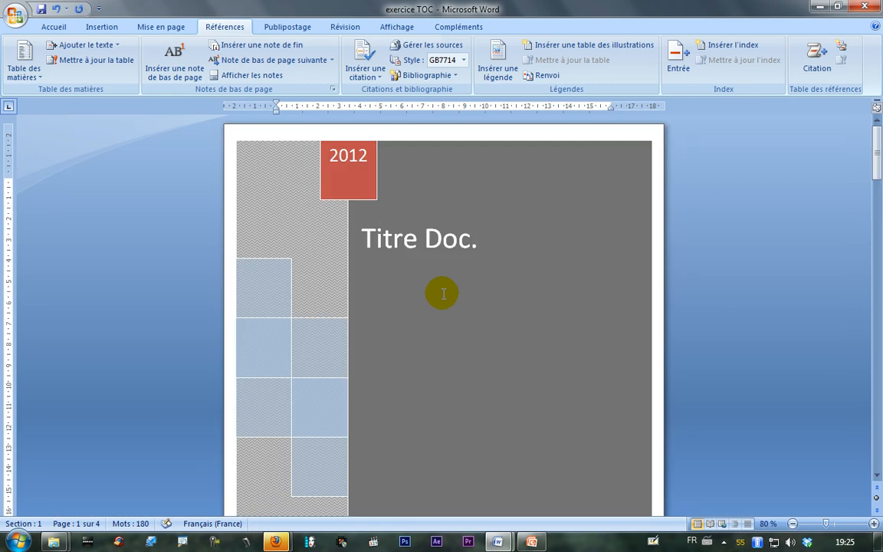
scroll(442, 294, "down", 15)
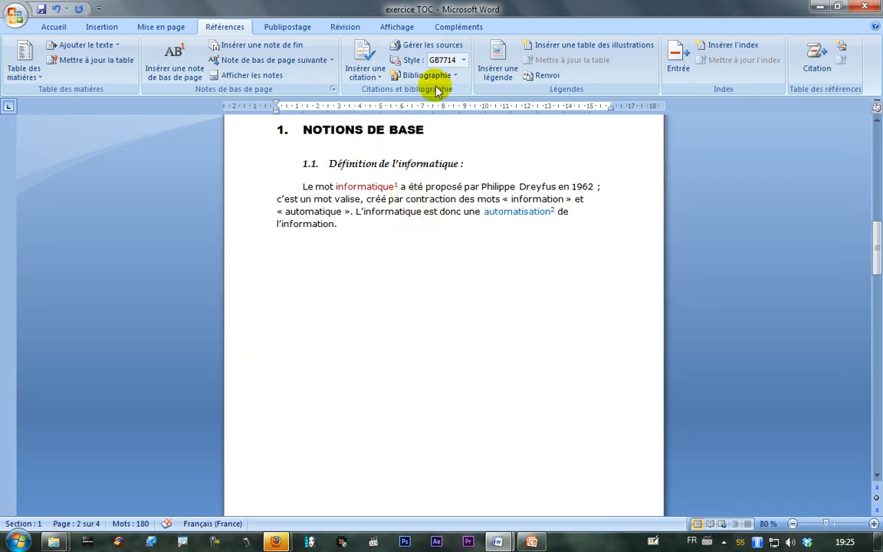
scroll(437, 91, "up", 1)
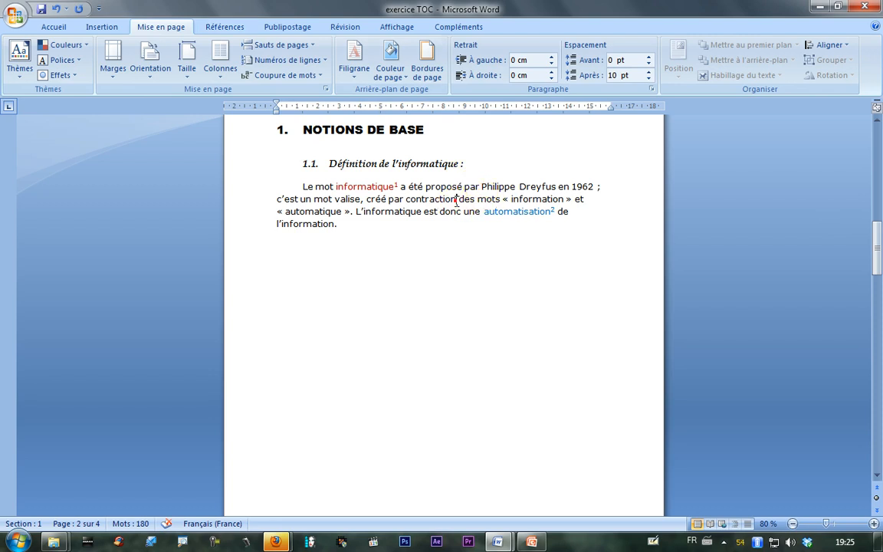
left_click(457, 200)
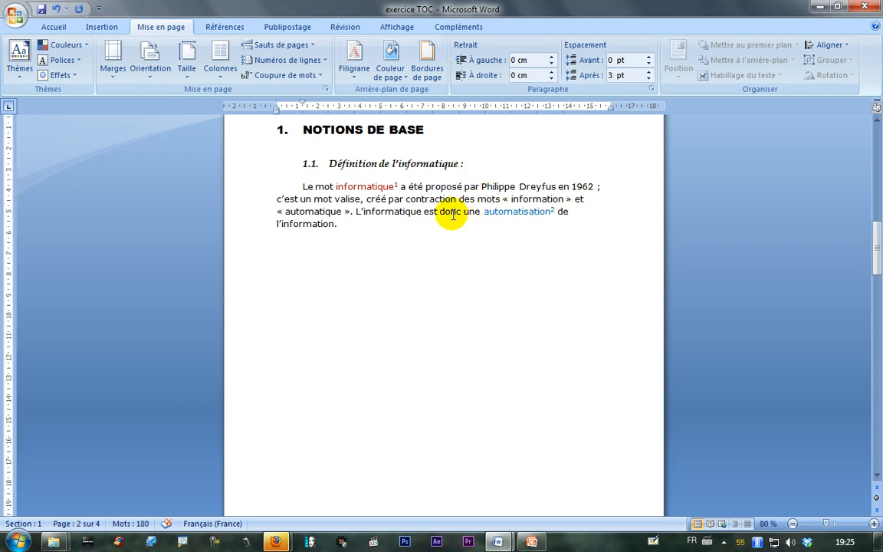
left_click(214, 27)
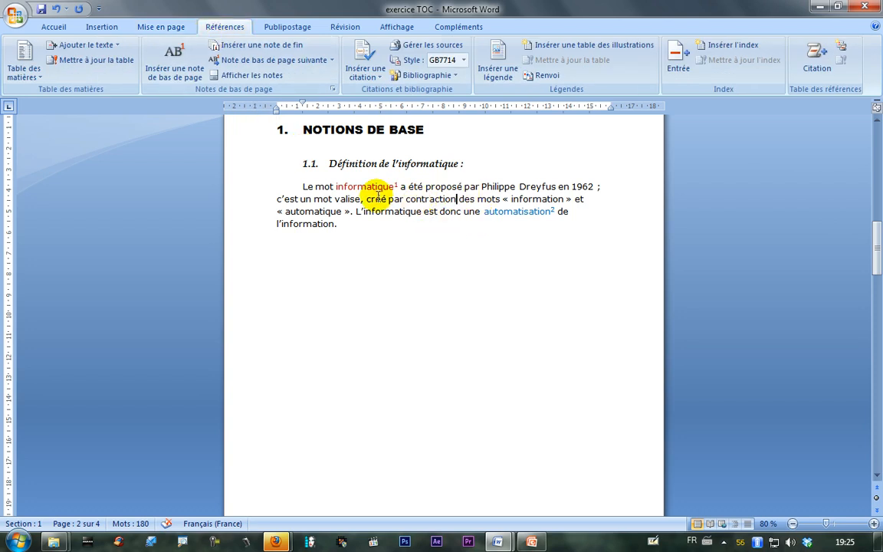
left_click(352, 212)
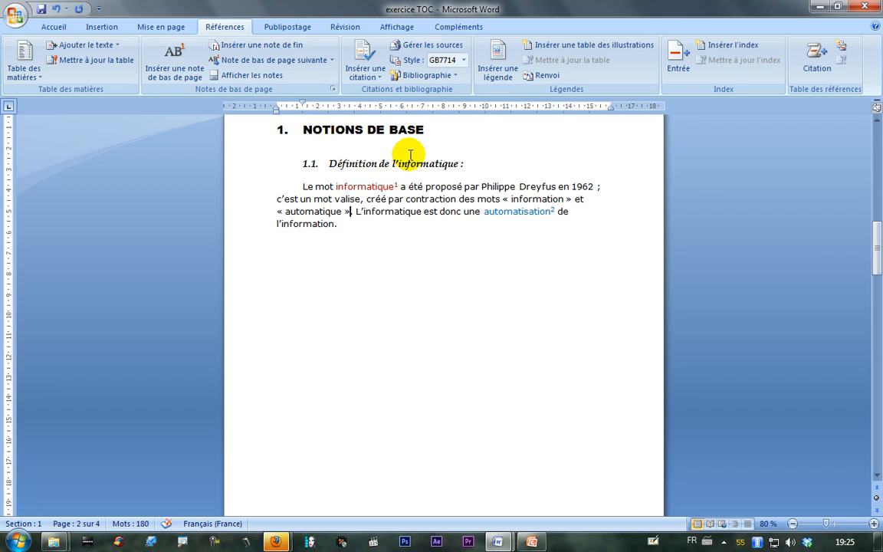
left_click(455, 76)
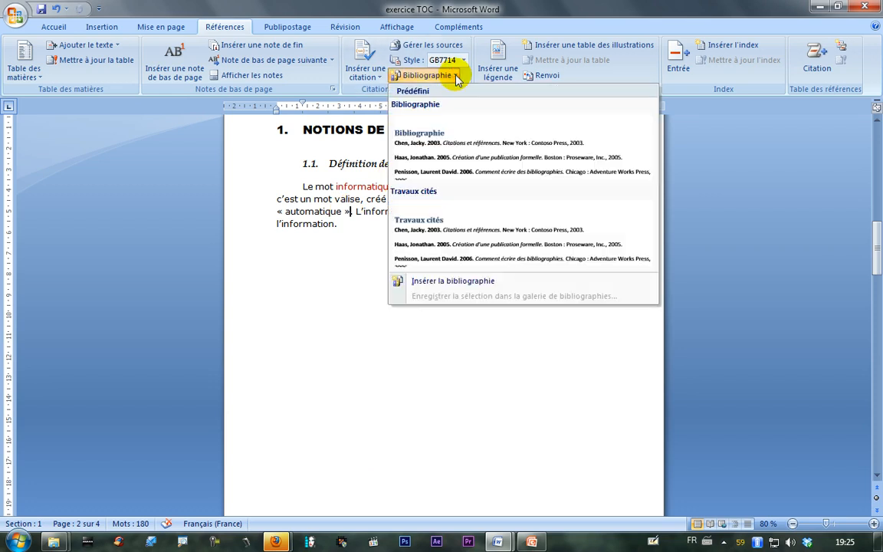
left_click(357, 77)
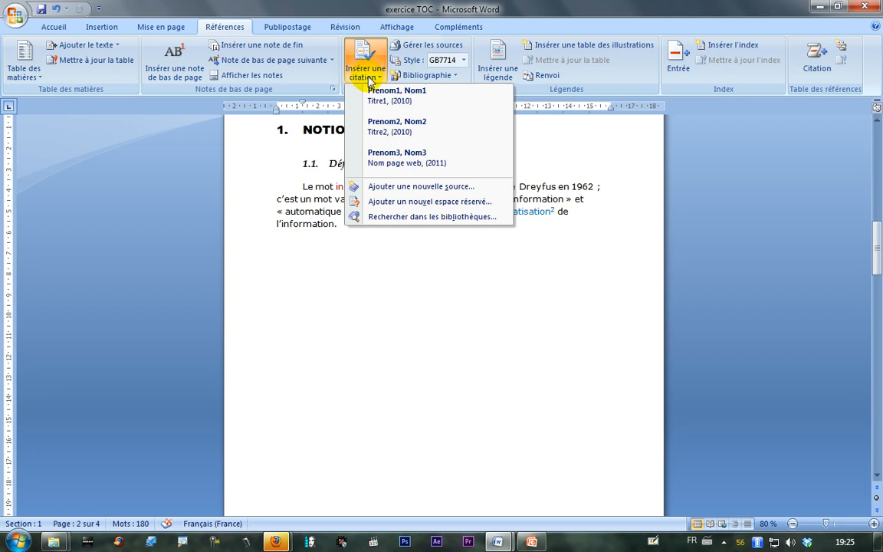
left_click(397, 102)
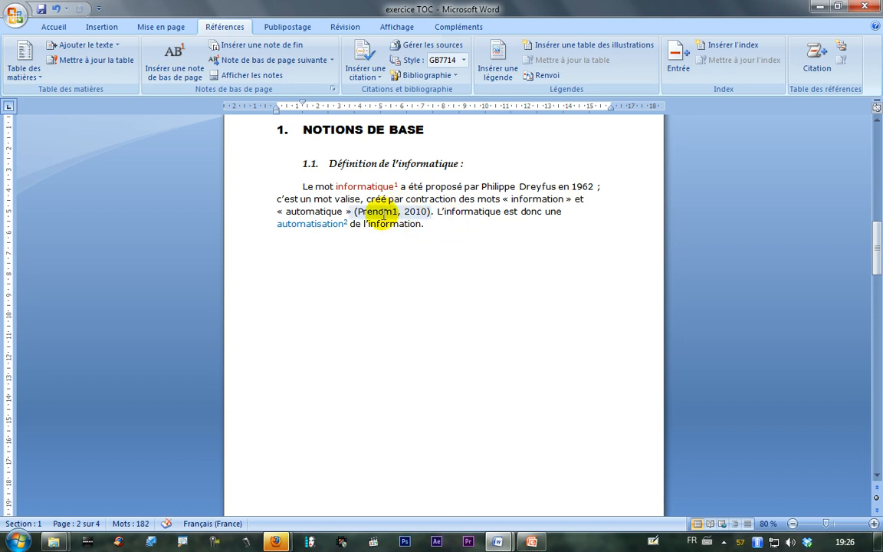
- Insert a citation of the "Nom page web" (2011) source at the end of the section 1.1 paragraph, before the final period
left_click(365, 73)
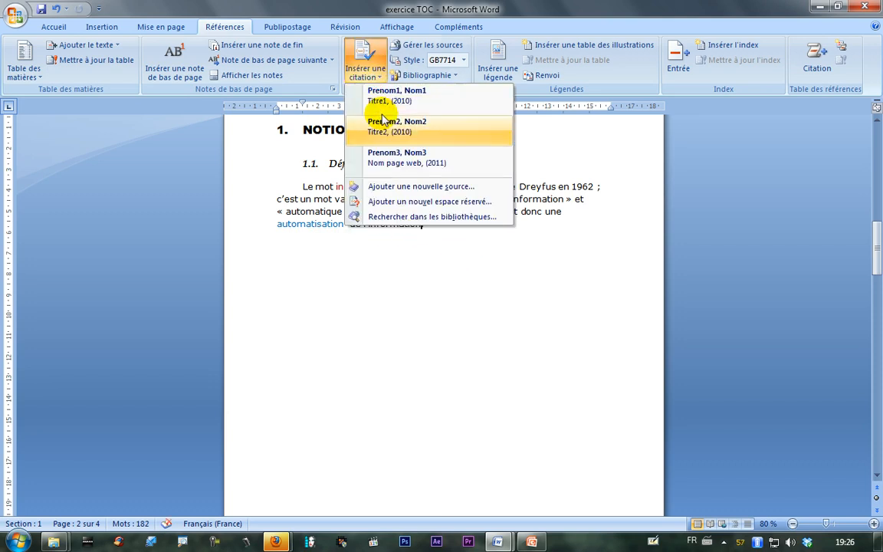
left_click(416, 163)
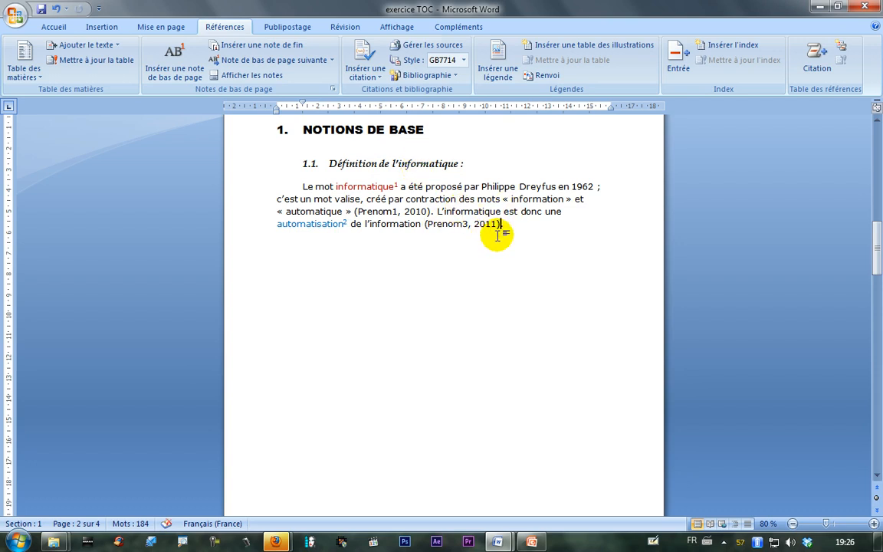
- Insert a citation of the Titre2 (2010) source right after "l'ordinateur" in section 2.2.1, before the period
scroll(494, 230, "down", 15)
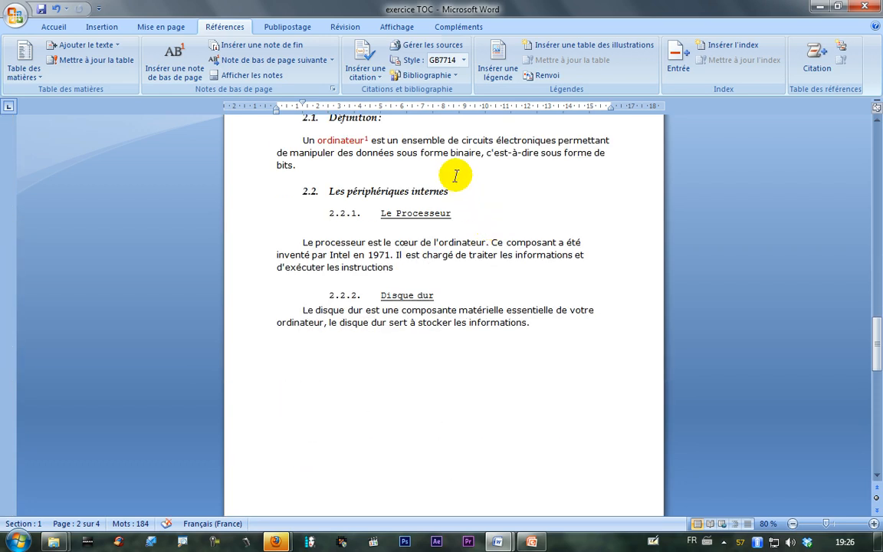
left_click(486, 243)
left_click(371, 76)
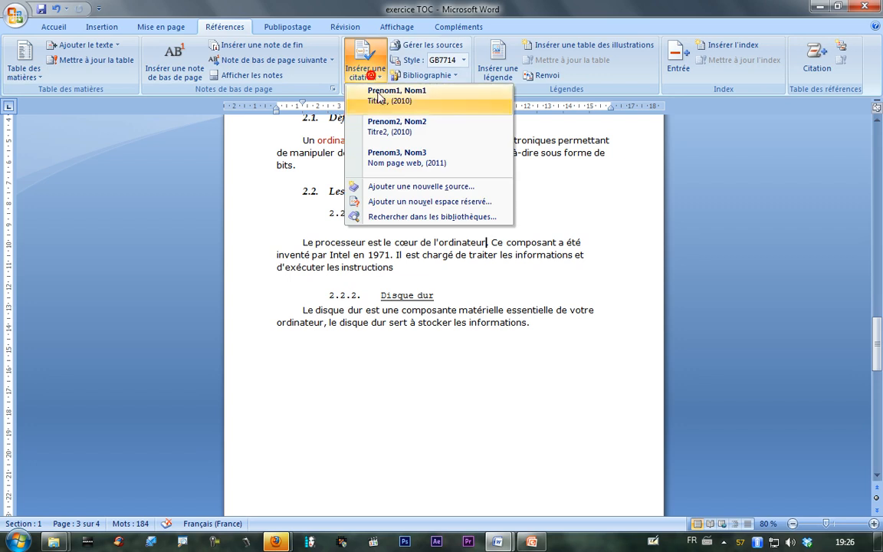
left_click(393, 126)
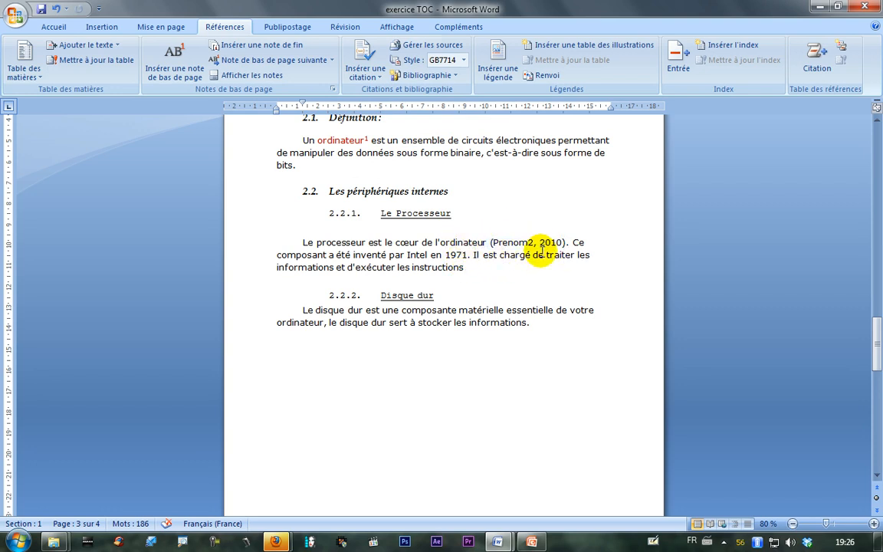
- Insert page breaks after the section 2.2.2 text and enter the title "Bibliographie" just above the table of contents
scroll(532, 250, "down", 8)
scroll(531, 251, "down", 3)
scroll(528, 246, "up", 9)
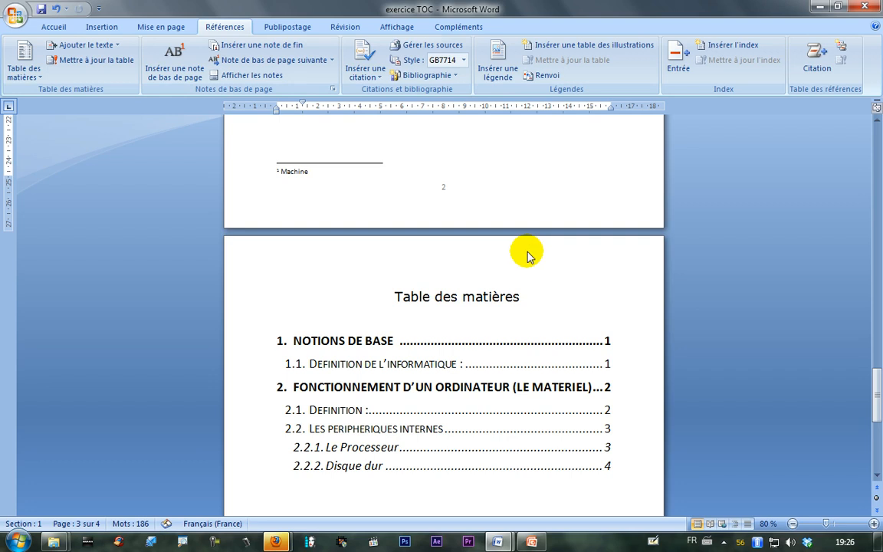
left_click(393, 250)
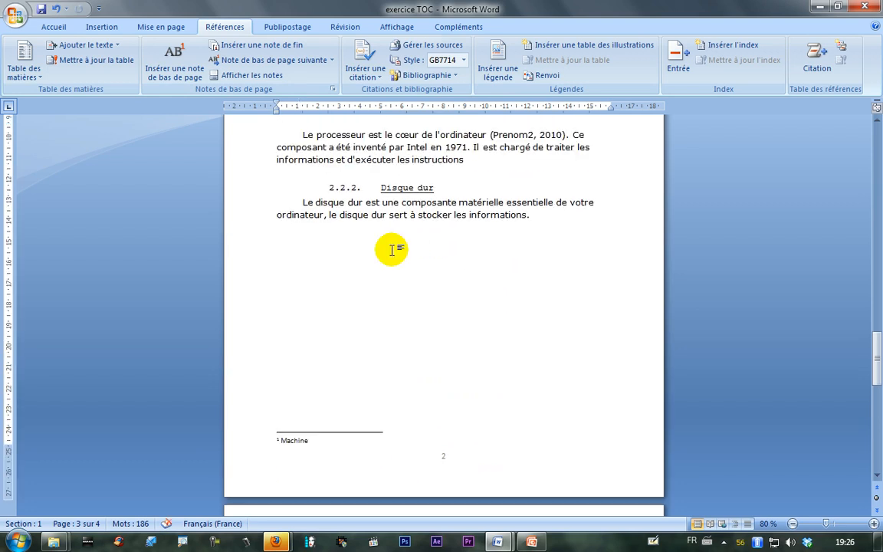
key("ctrl+Return")
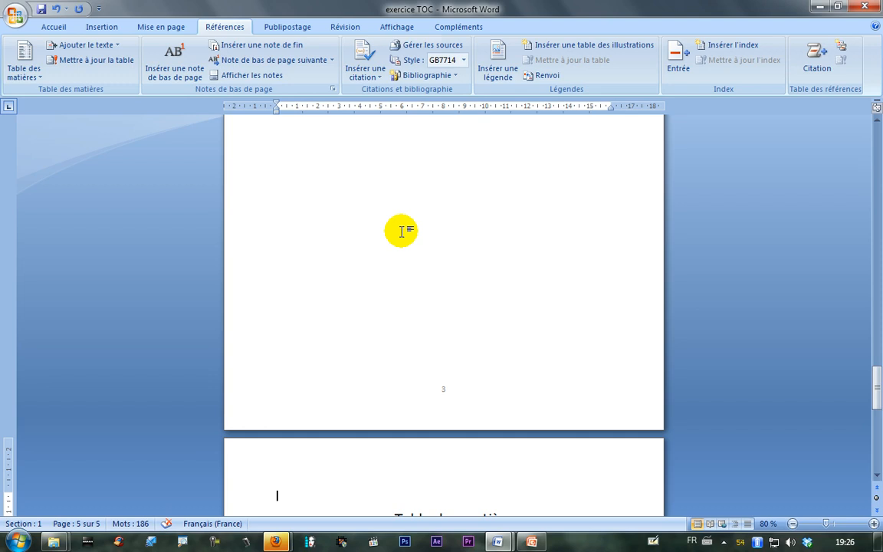
scroll(414, 231, "up", 8)
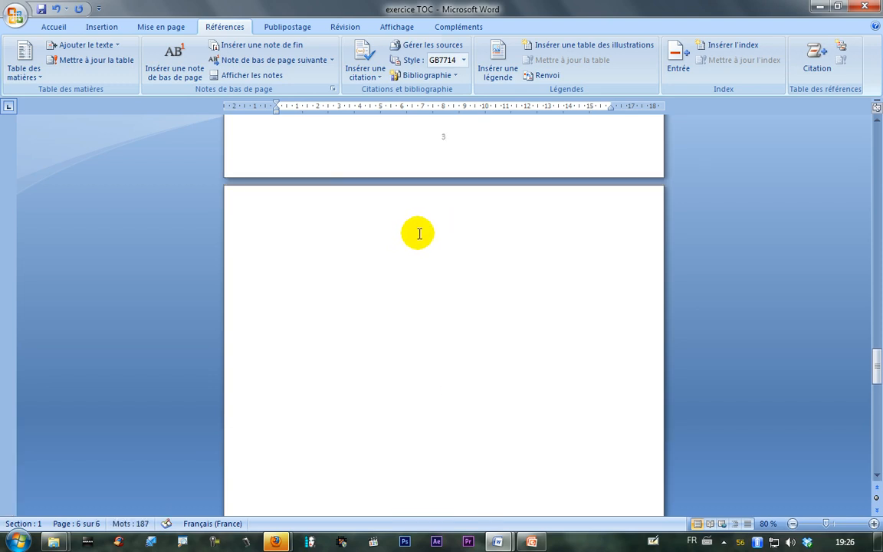
left_click(387, 222)
key("ctrl+Return")
type("Bibliographie")
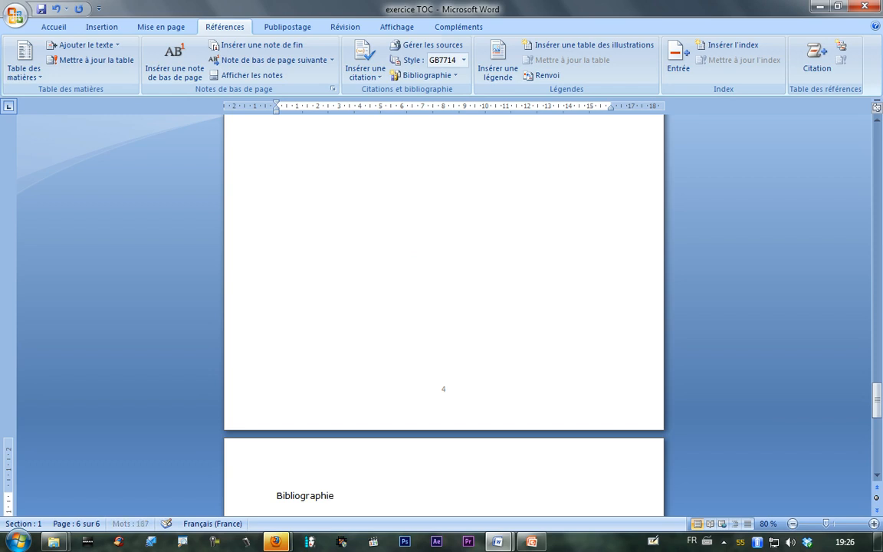
- Move the "Bibliographie" title from above the table of contents to the start of the first blank page
left_click(241, 495)
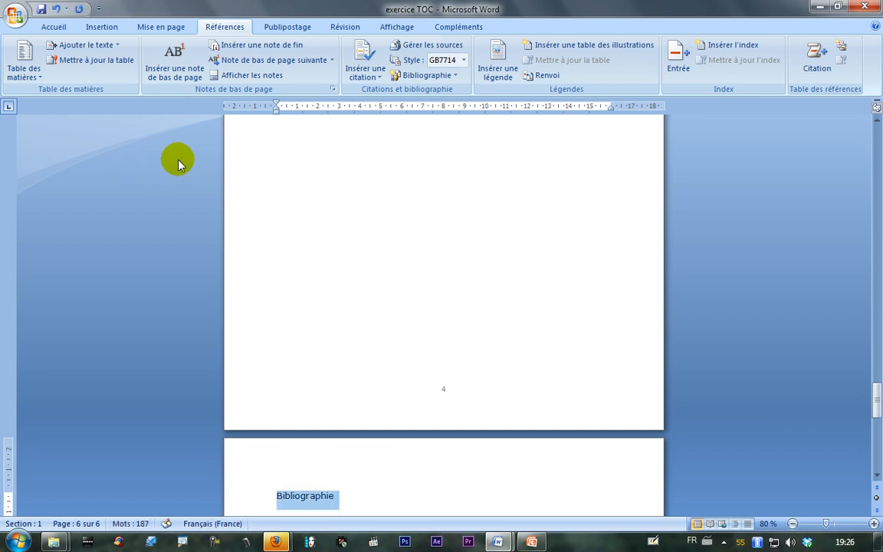
scroll(251, 252, "down", 8)
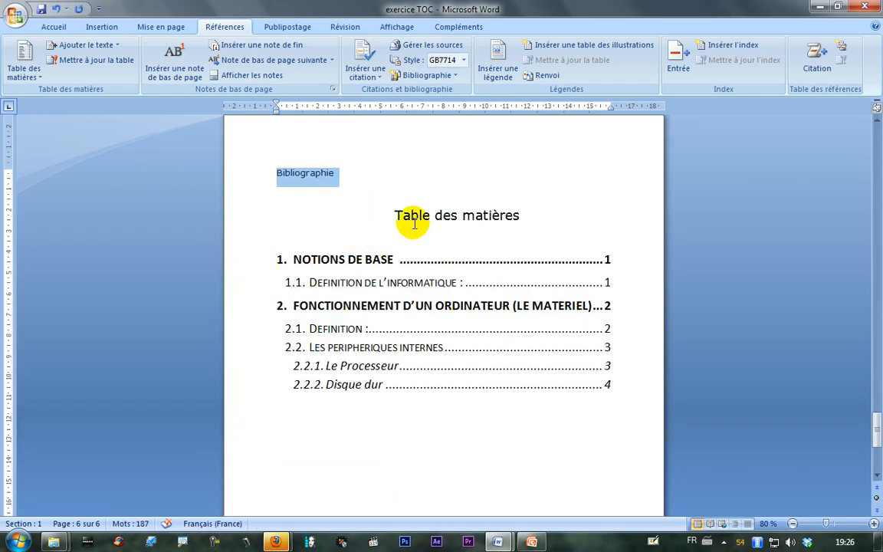
left_click(374, 196)
scroll(330, 200, "up", 10)
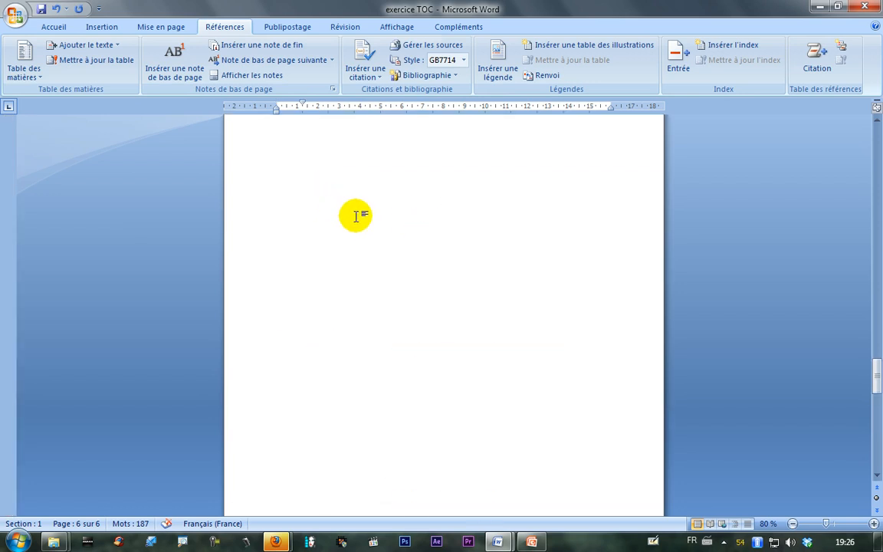
scroll(356, 218, "down", 3)
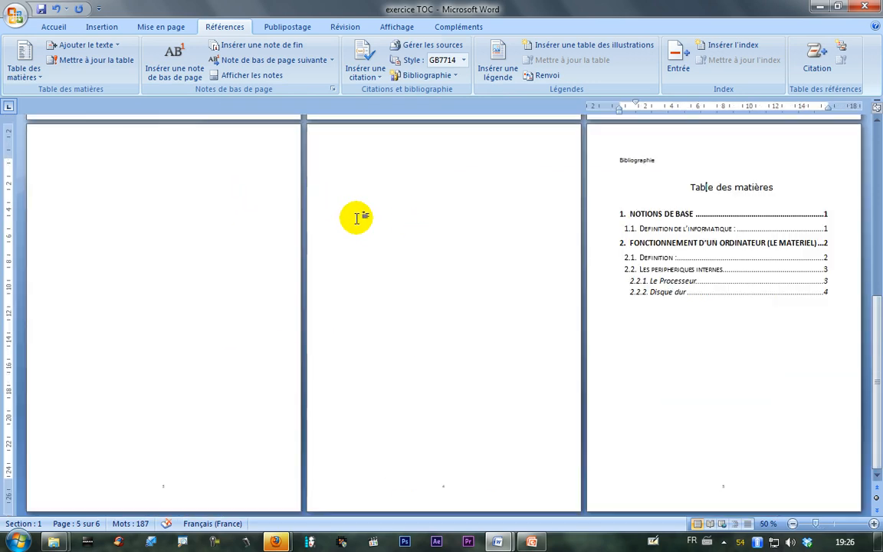
left_click(602, 164)
key("ctrl+x")
left_click(92, 151)
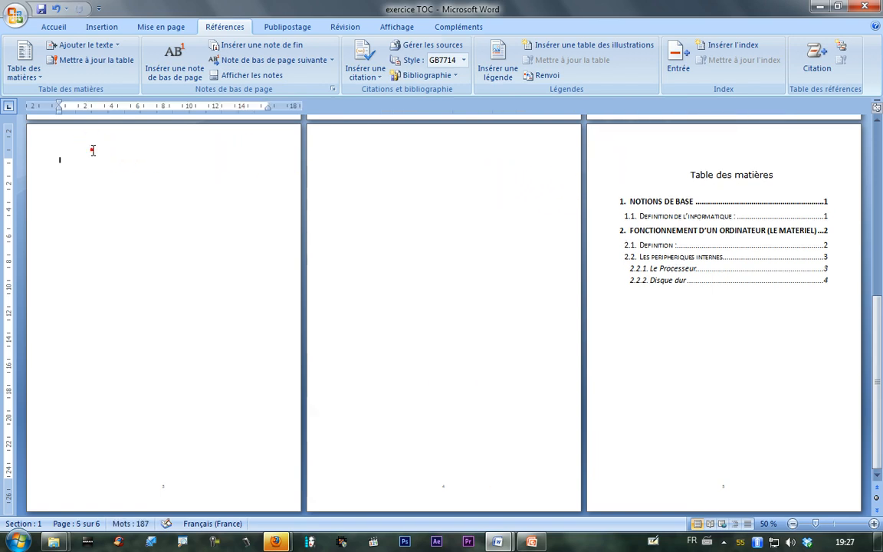
key("ctrl+v")
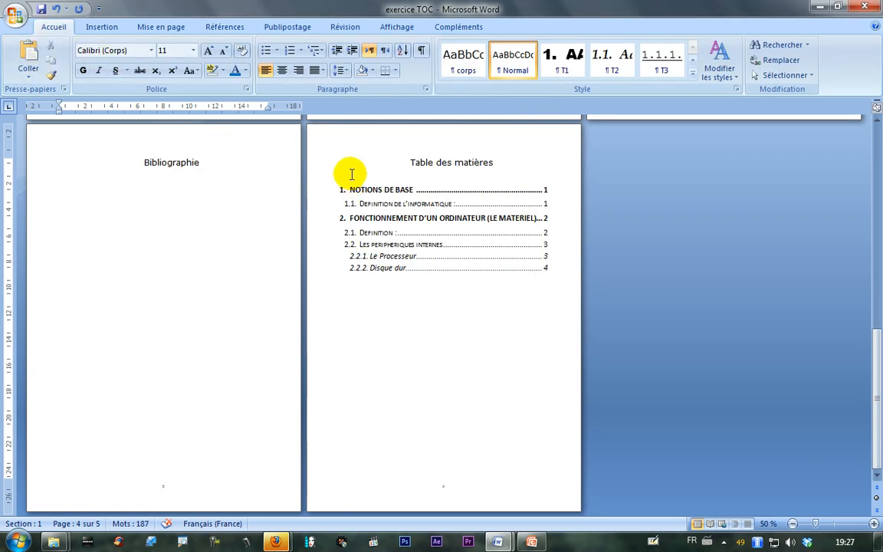
- Insert the predefined Bibliographie block on the page before the table of contents and delete the duplicate title typed above it
scroll(473, 175, "up", 4)
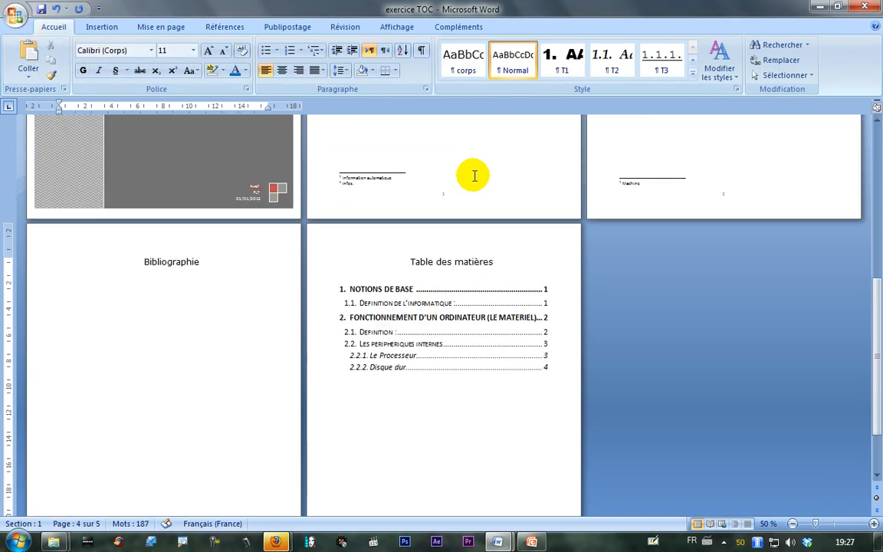
scroll(473, 175, "up", 3)
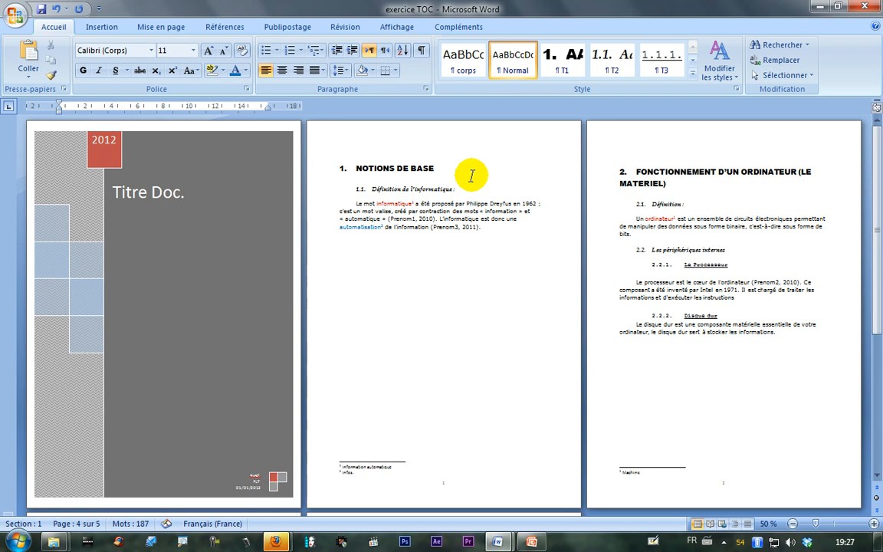
scroll(468, 177, "down", 4)
left_click(115, 299)
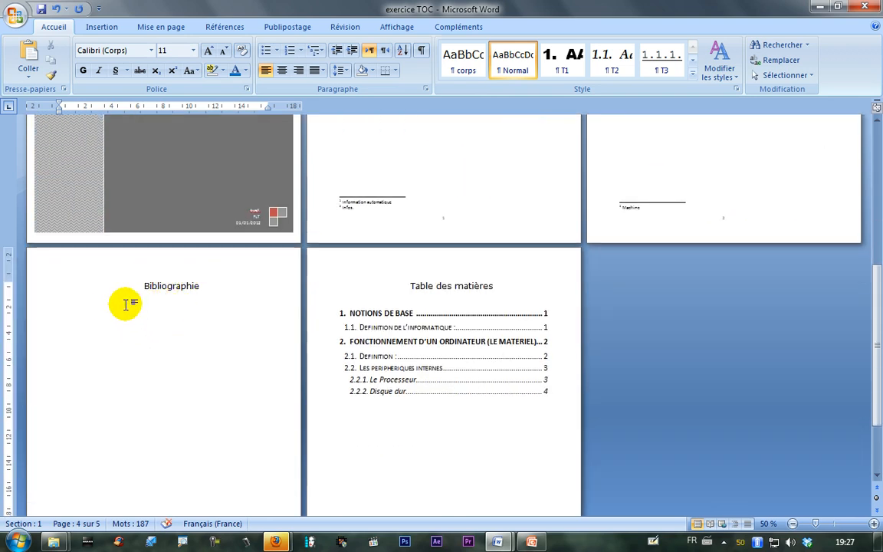
left_click(217, 29)
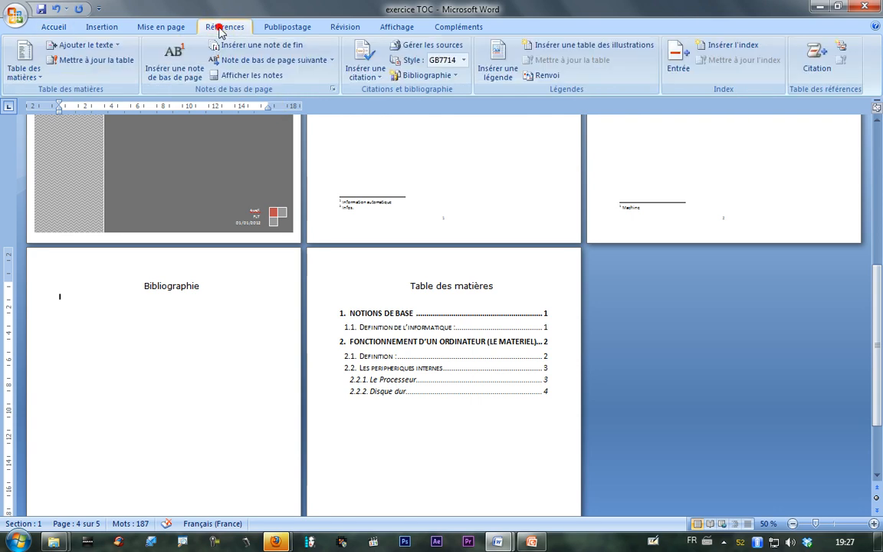
left_click(452, 77)
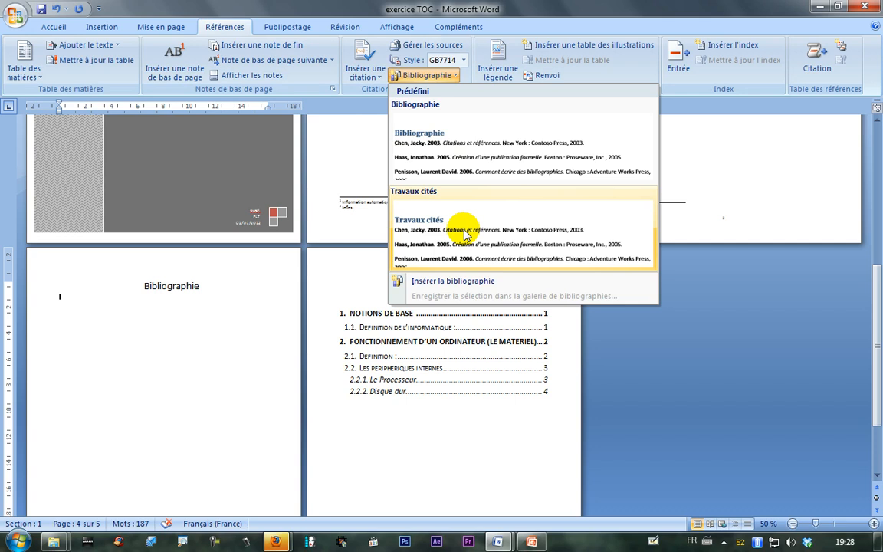
left_click(457, 145)
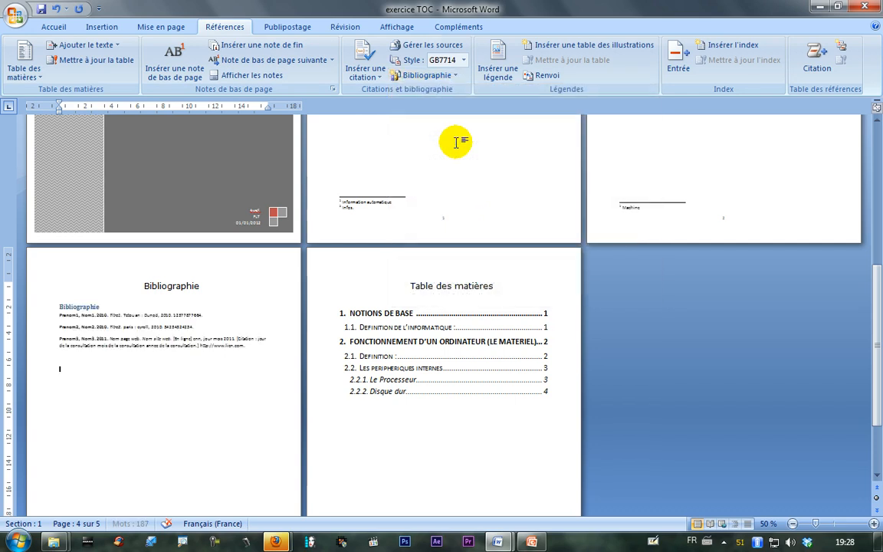
left_click(35, 290)
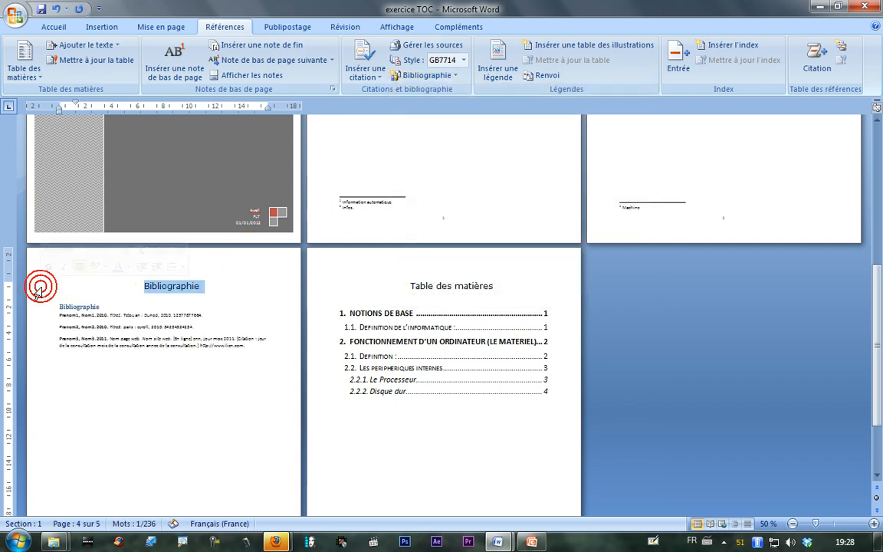
key("Delete")
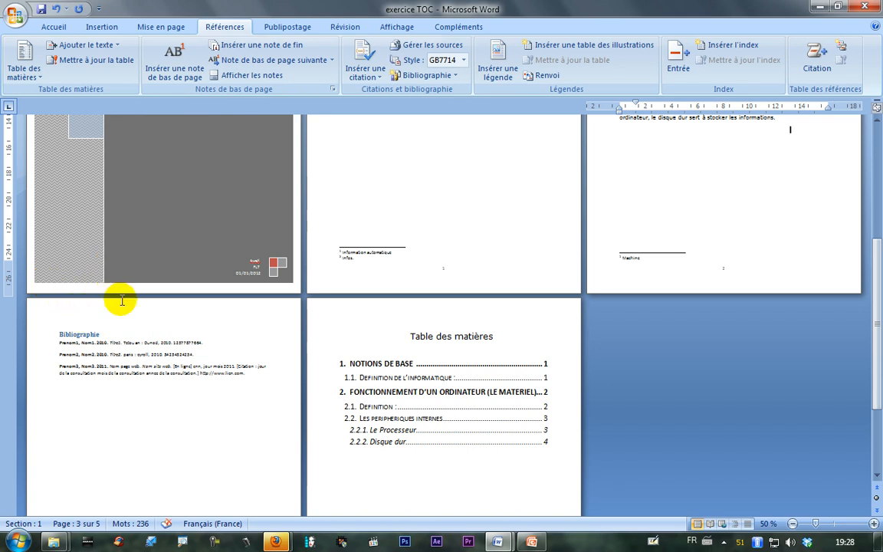
- Enlarge the font of all the bibliography entries to size 16
left_click(41, 347)
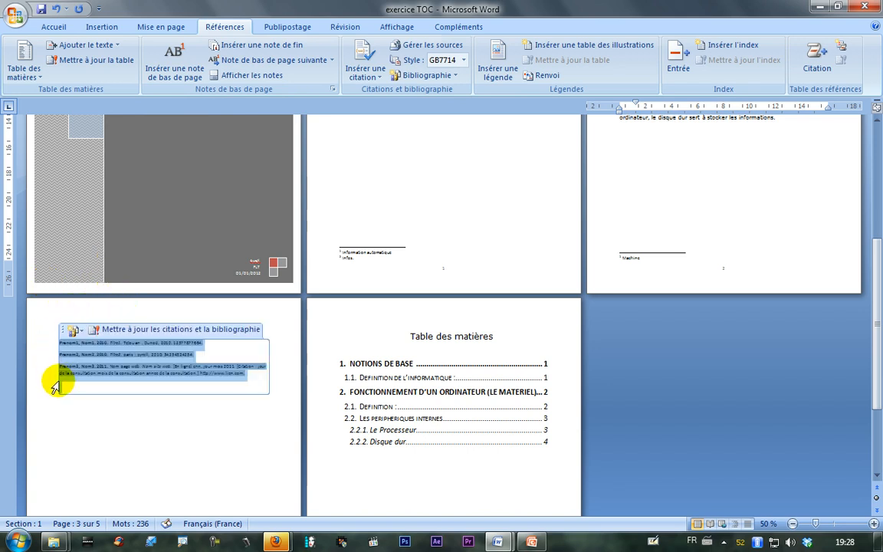
left_click(51, 26)
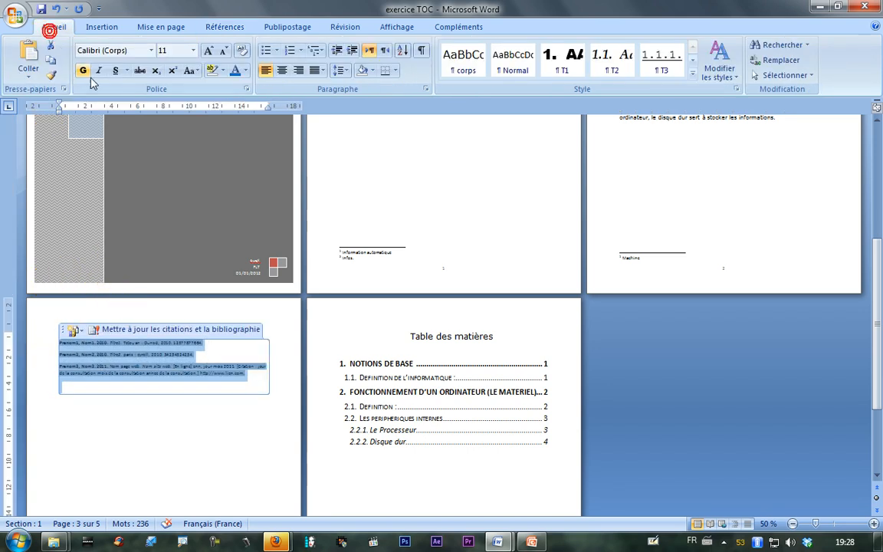
left_click(211, 53)
left_click(211, 53)
left_click(211, 54)
left_click(210, 426)
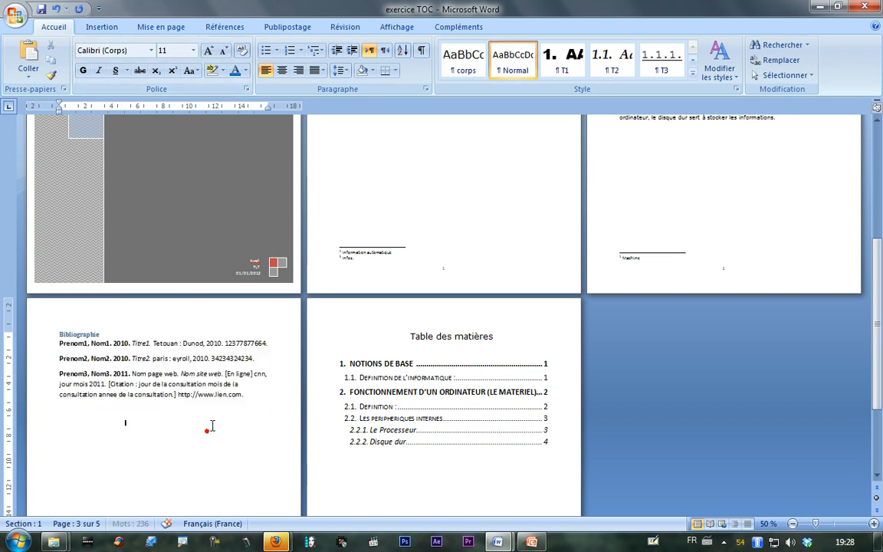
- Switch the reference style of the document's citations and bibliography to APA
scroll(218, 372, "up", 3)
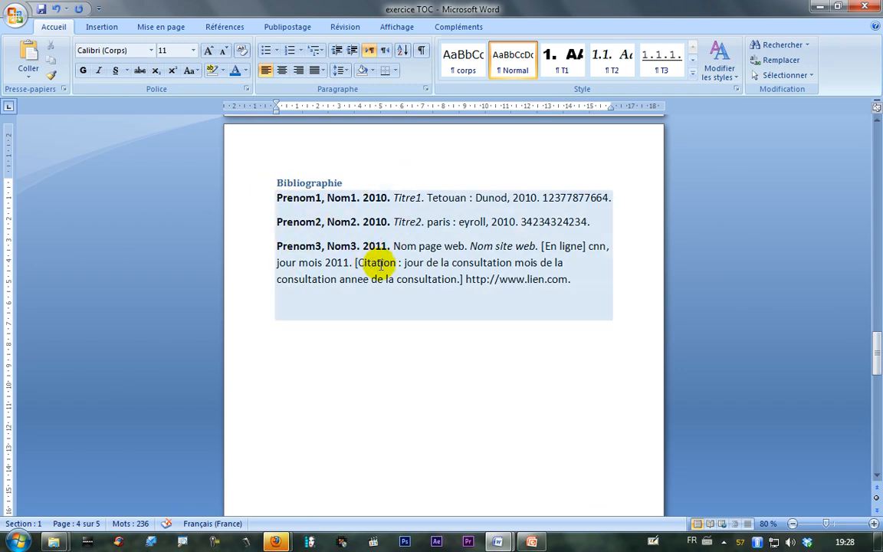
left_click(253, 249)
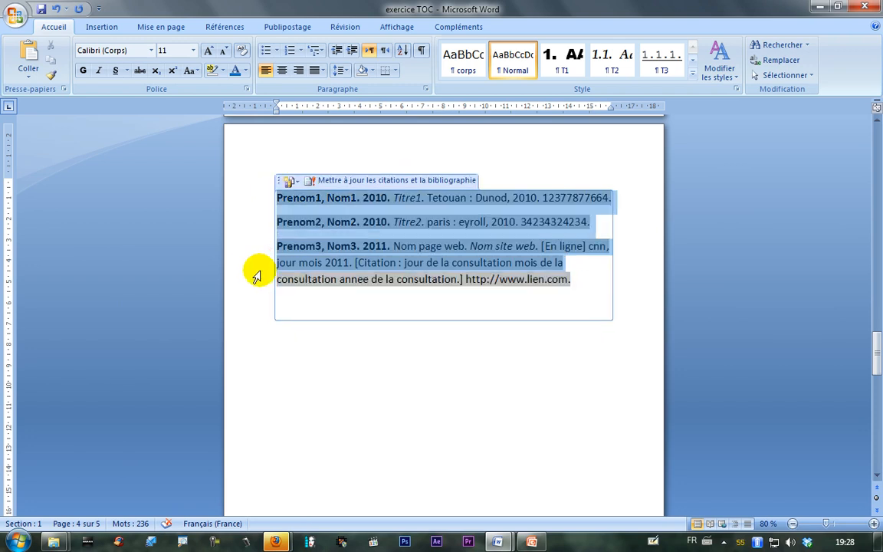
left_click(327, 291)
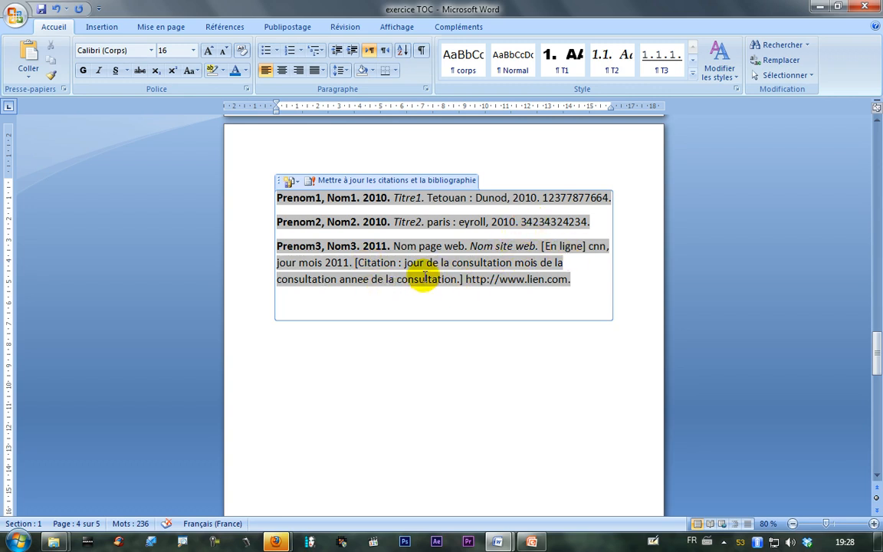
left_click(218, 28)
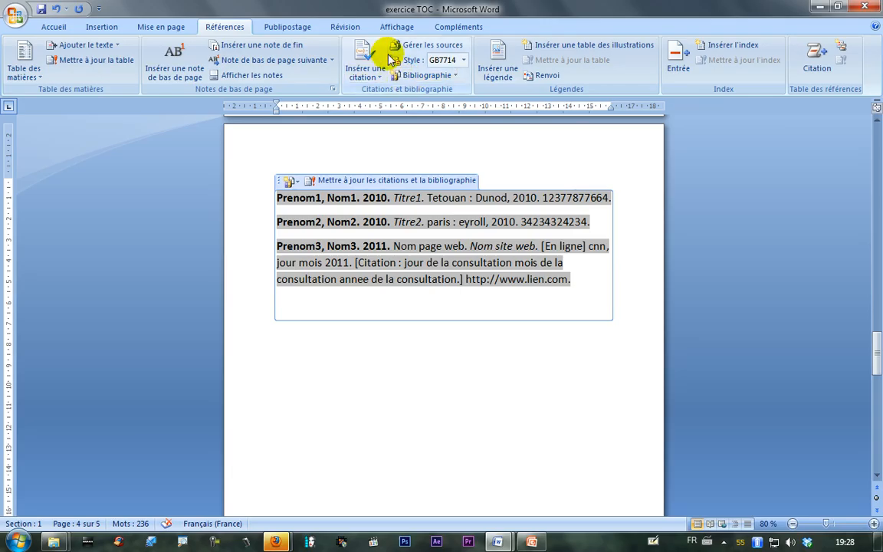
left_click(550, 120)
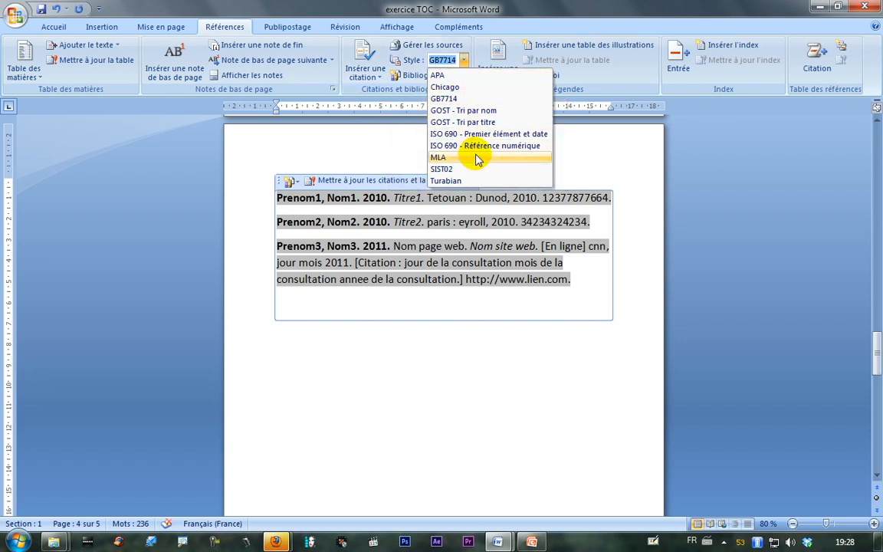
left_click(455, 78)
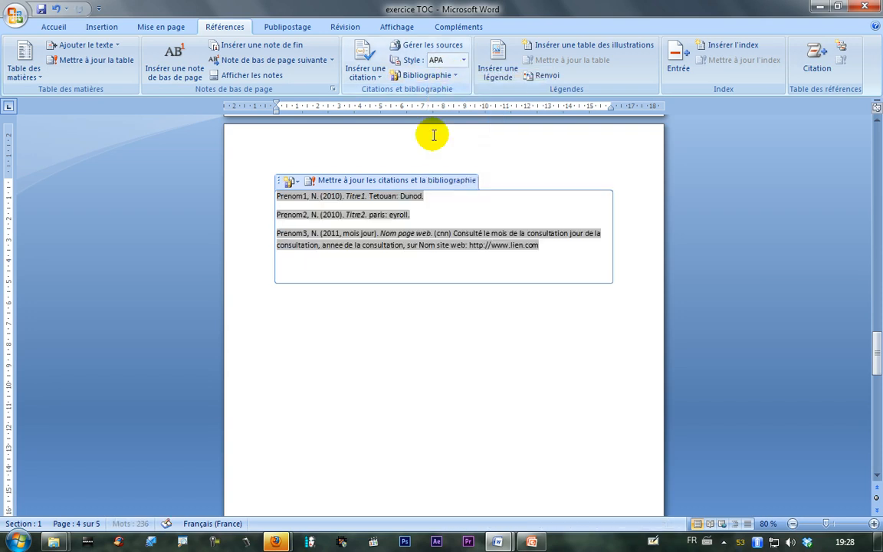
- Set the font size of the APA-formatted bibliography entries to 16 and deselect the bibliography block
left_click(251, 201)
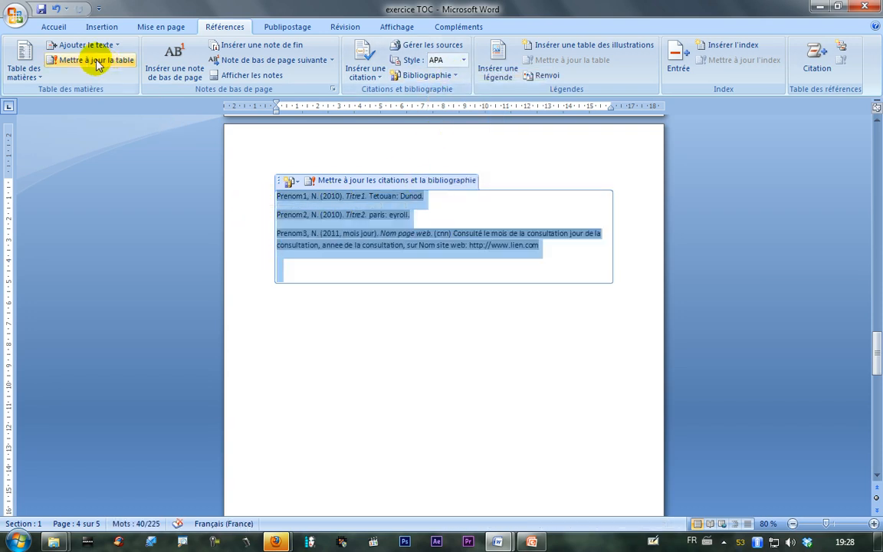
left_click(55, 28)
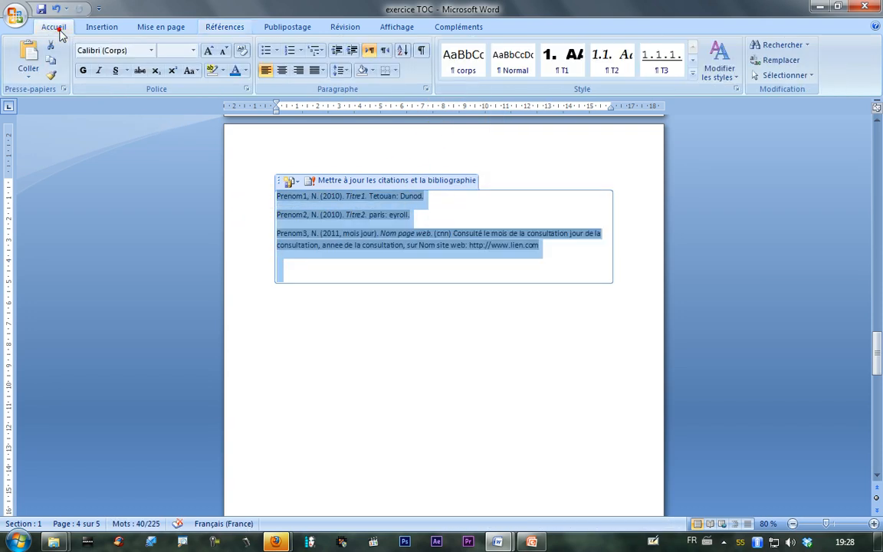
left_click(207, 50)
left_click(208, 51)
left_click(352, 229)
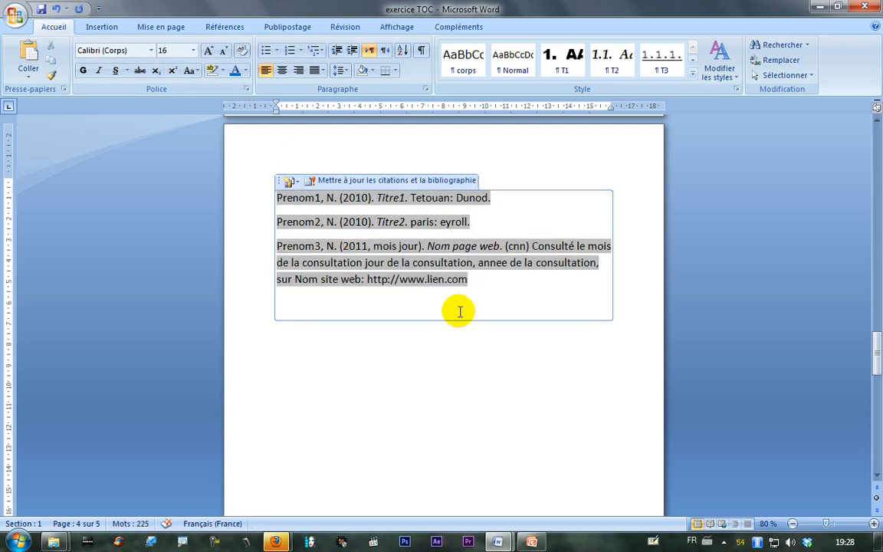
left_click(450, 347)
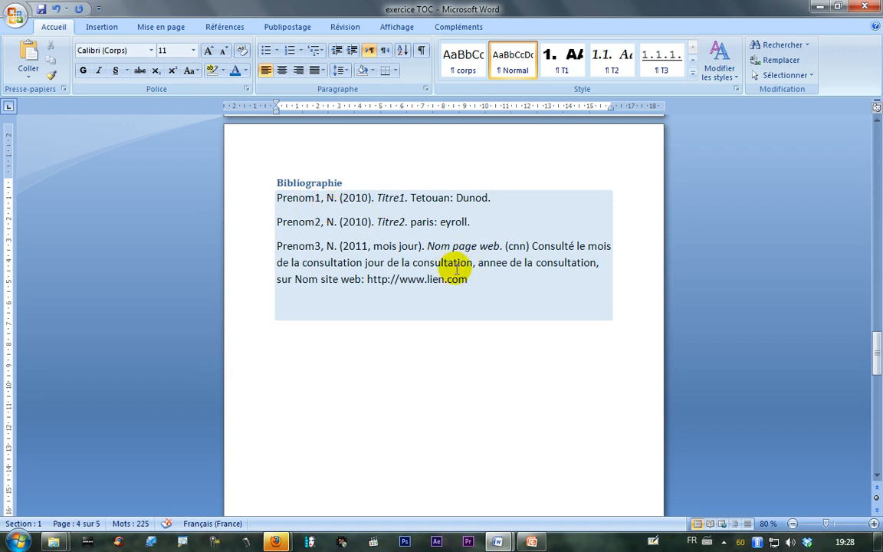
- Switch the reference style to Chicago while viewing the in-text citations under the heading Définition de l'informatique
scroll(449, 192, "up", 6)
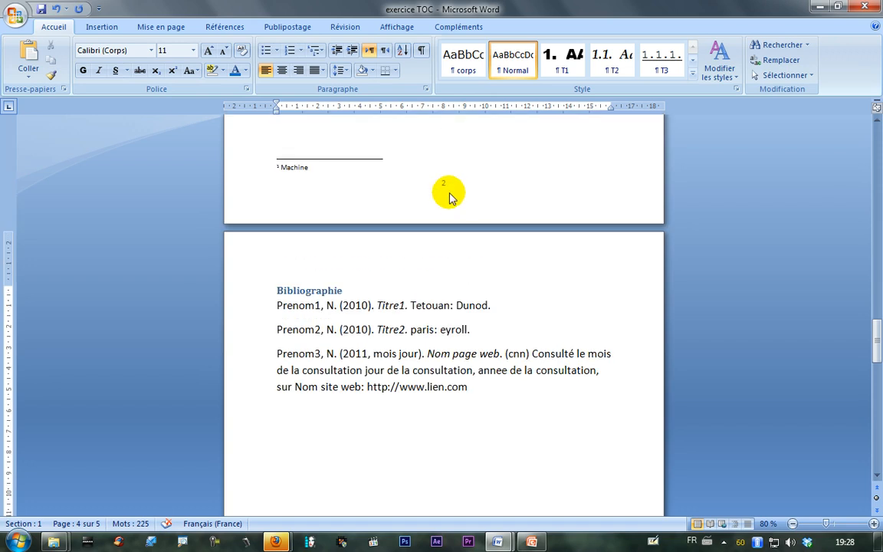
scroll(452, 192, "up", 6)
scroll(454, 194, "up", 15)
left_click_drag(428, 261, 392, 263)
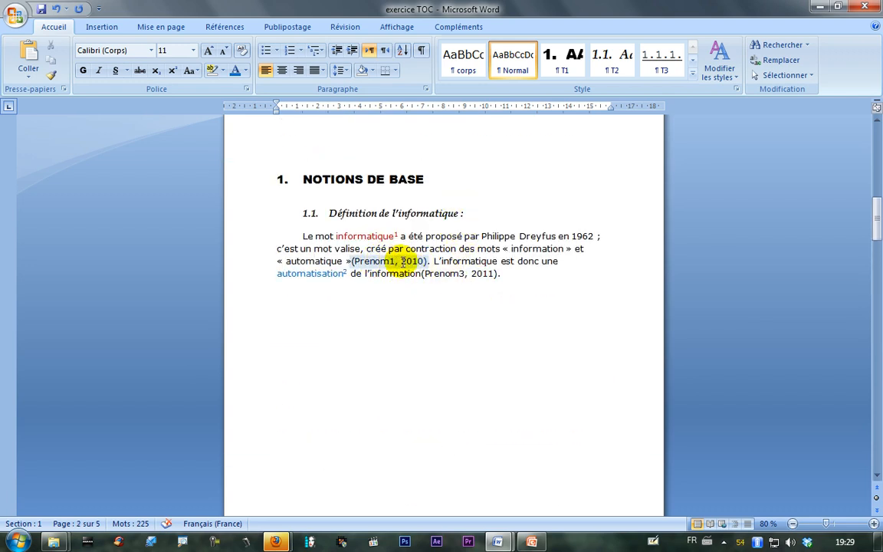
left_click(395, 261)
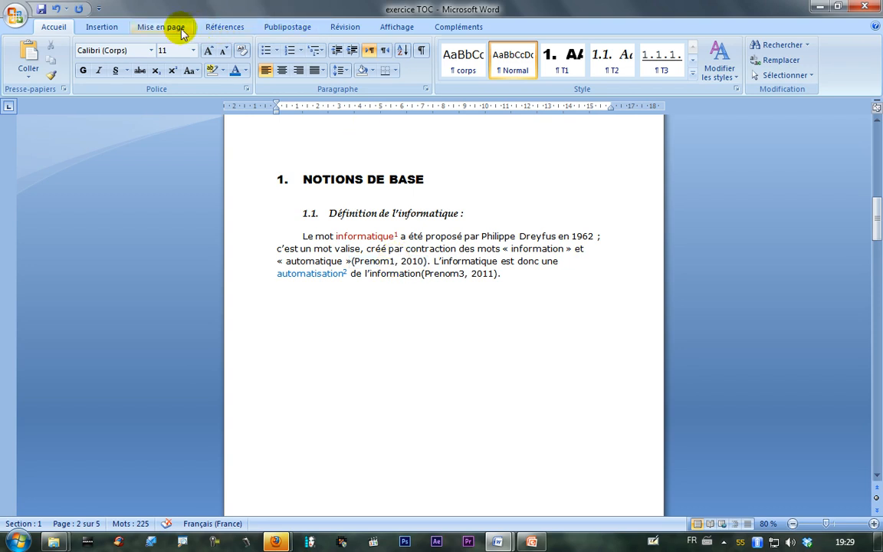
left_click(222, 27)
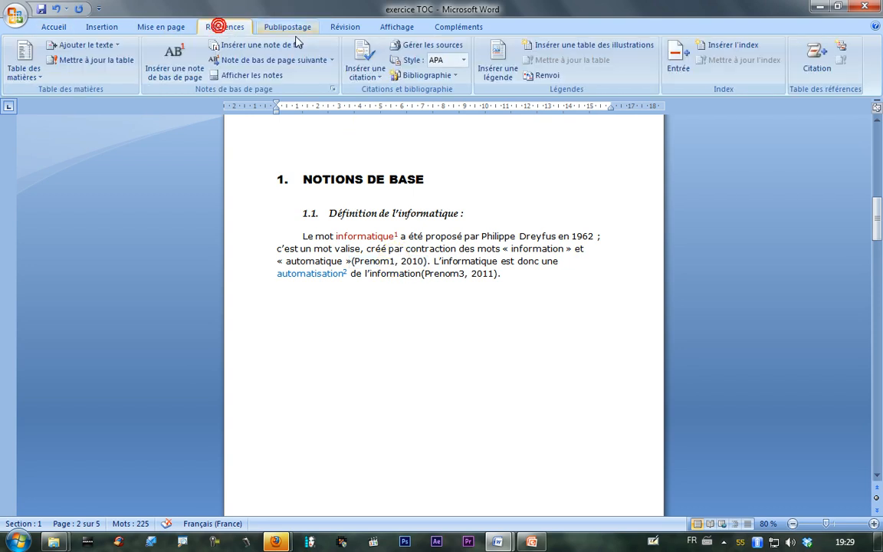
left_click(465, 60)
left_click(463, 88)
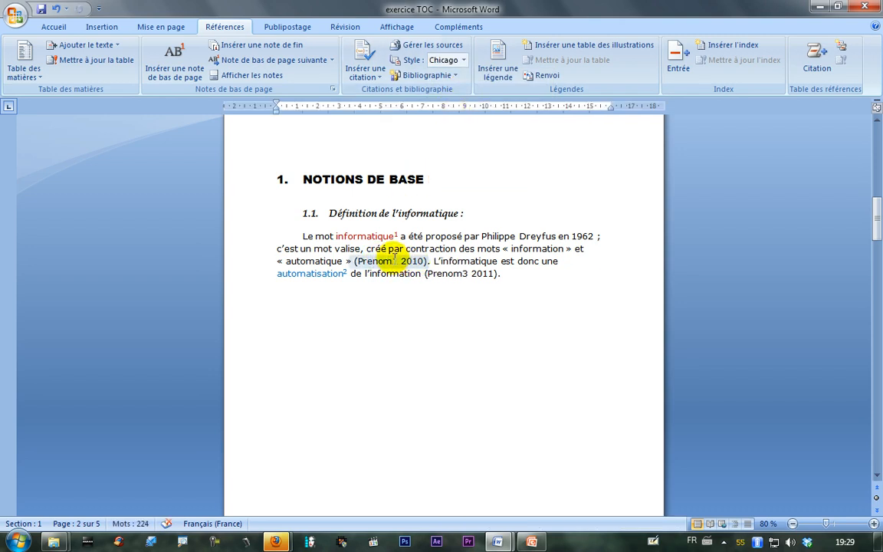
- Try the GOST - Tri par nom, GOST - Tri par titre and ISO 690 - Premier élément et date reference styles on the citations
left_click(465, 60)
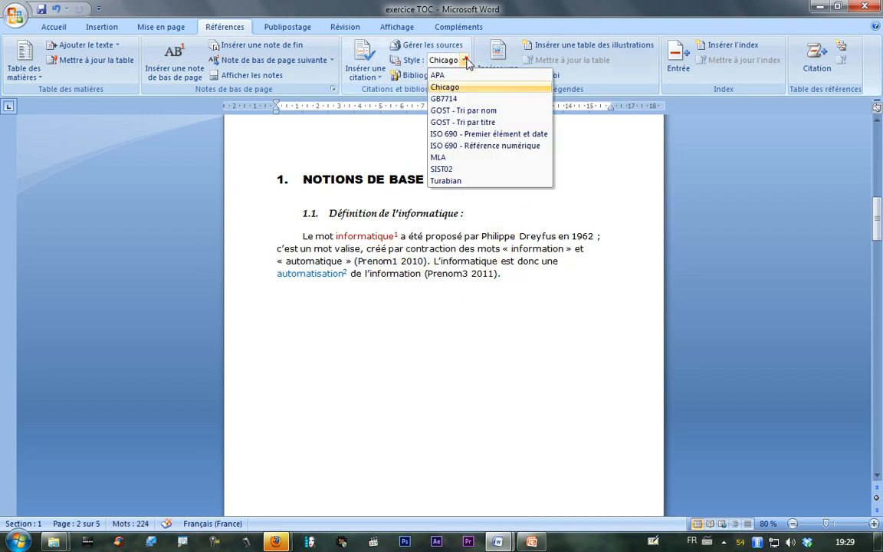
left_click(469, 110)
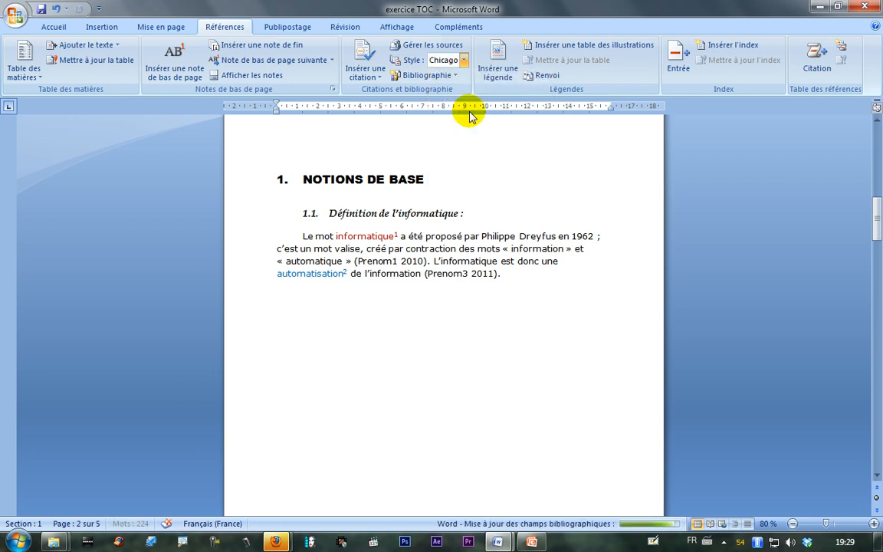
left_click(464, 60)
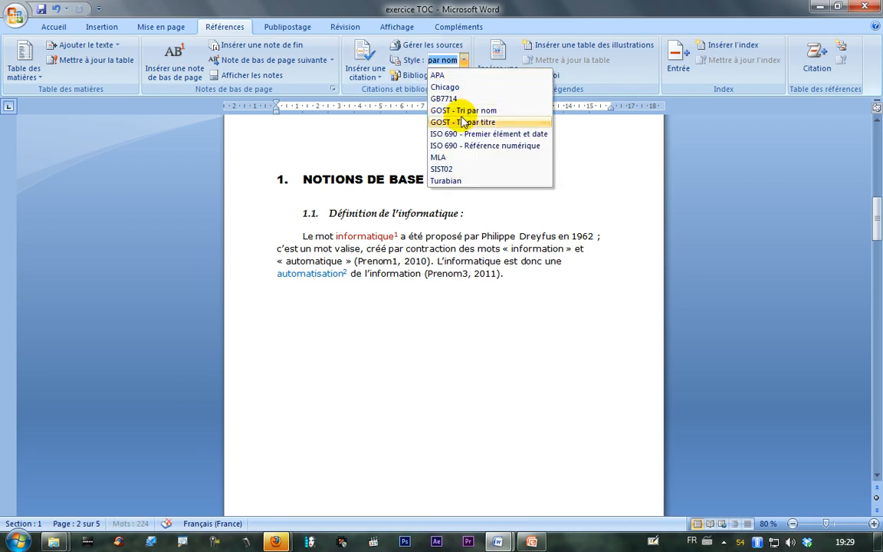
left_click(461, 121)
left_click(464, 60)
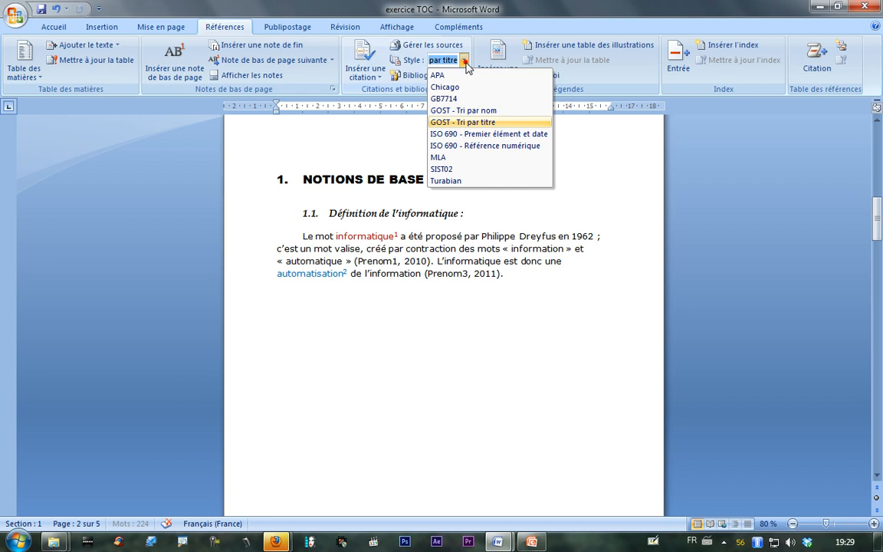
left_click(459, 136)
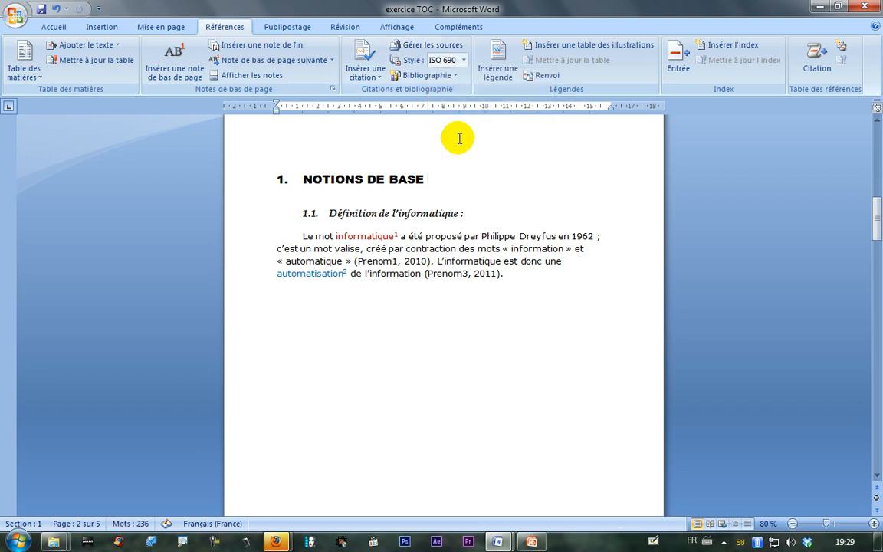
- Set the reference style of the citations and bibliography to ISO 690 - Référence numérique
left_click(463, 59)
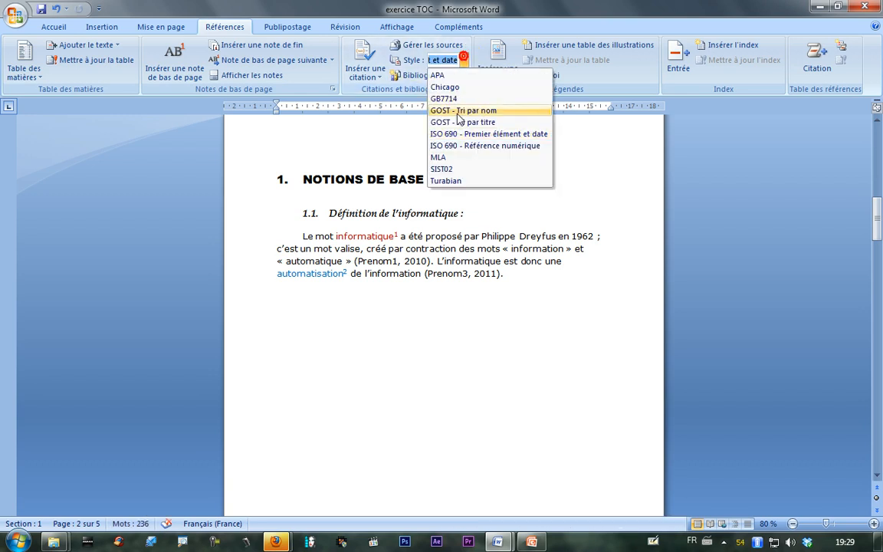
left_click(456, 144)
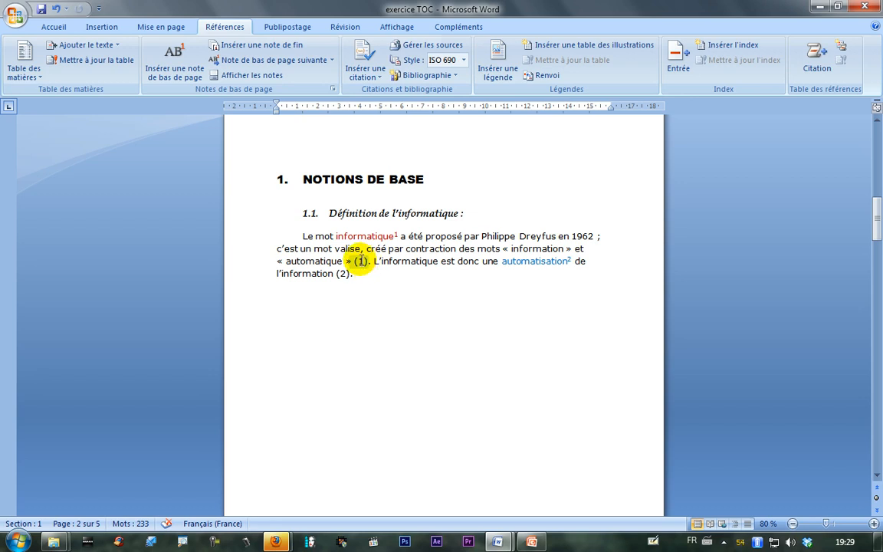
- Enlarge the font of all the numbered bibliography entries by two size increments and deselect the block
scroll(360, 261, "down", 15)
scroll(403, 266, "down", 15)
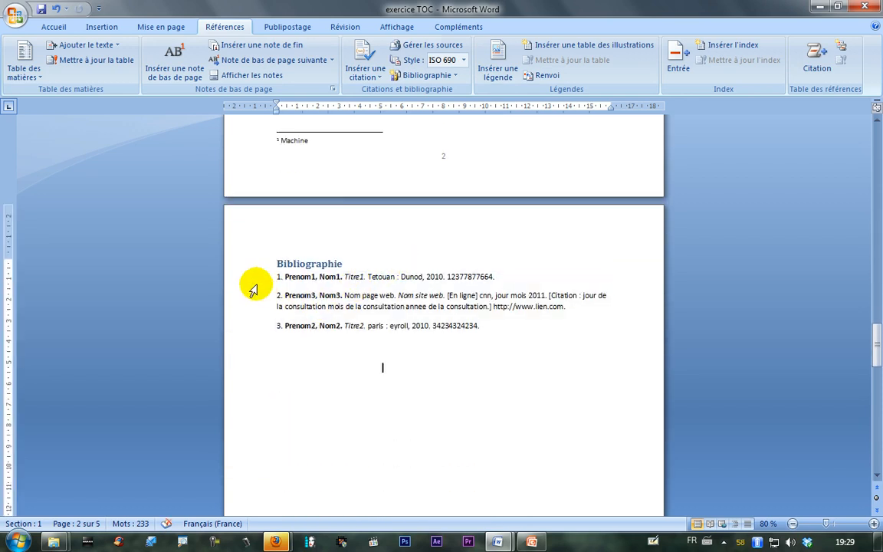
left_click(256, 283)
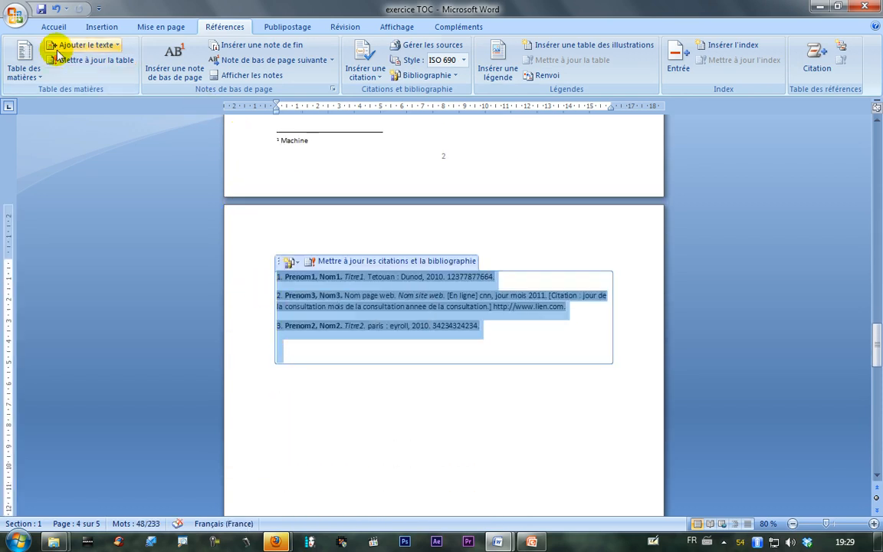
left_click(53, 27)
left_click(208, 51)
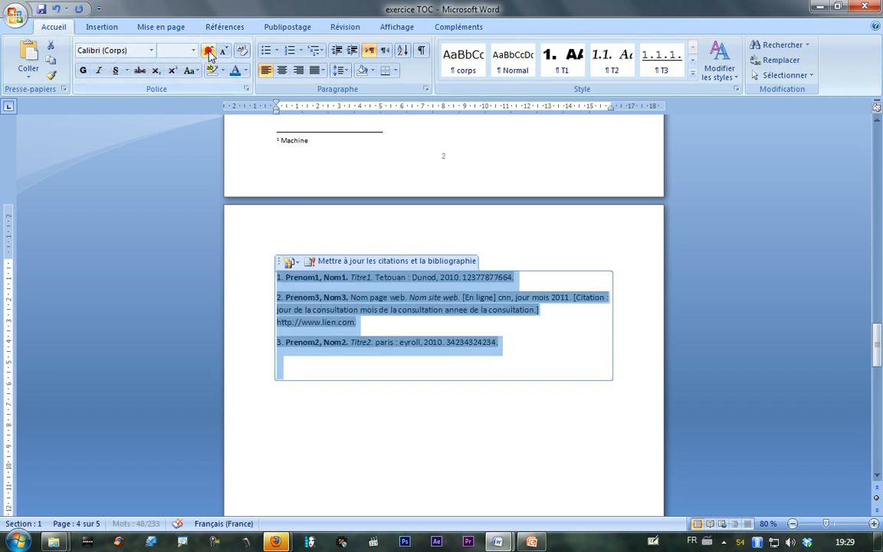
left_click(208, 51)
left_click(311, 413)
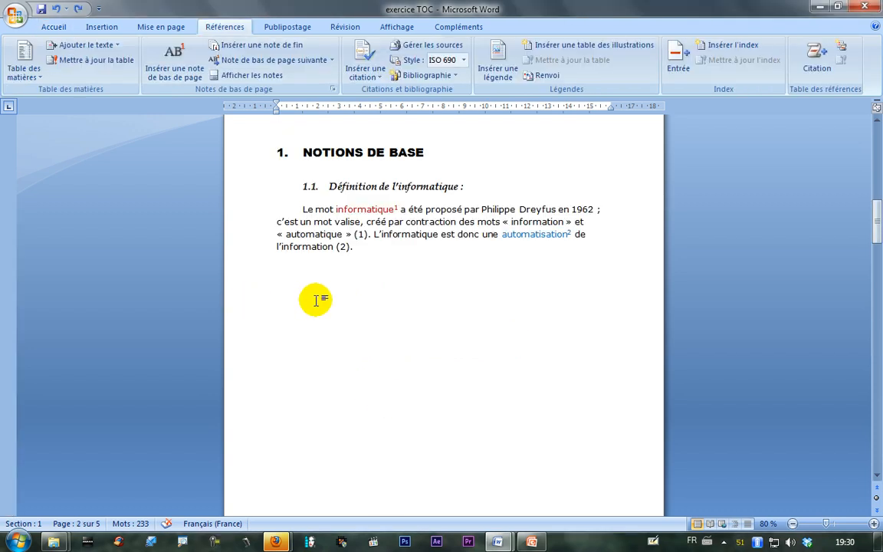
- Insert the Désert picture from the Échantillons d'images folder on the empty line below the Définition de l'informatique paragraph
left_click(316, 300)
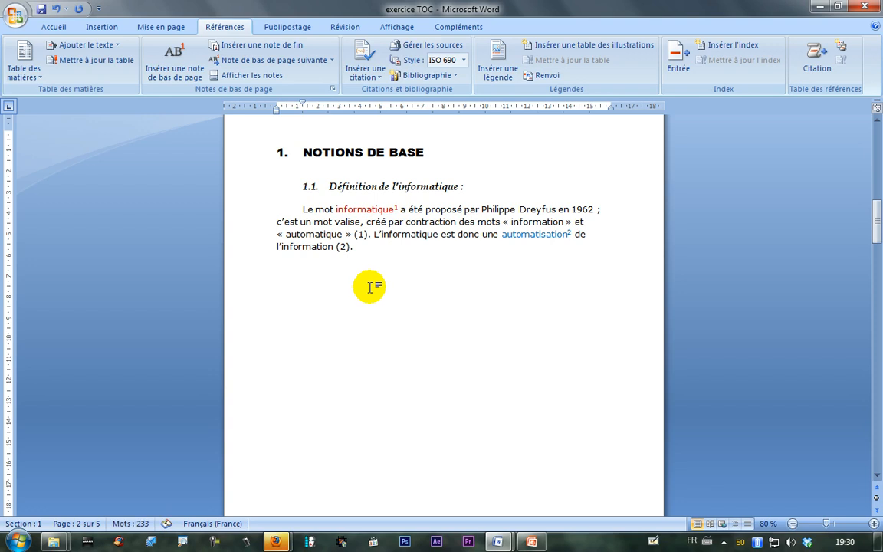
left_click(100, 25)
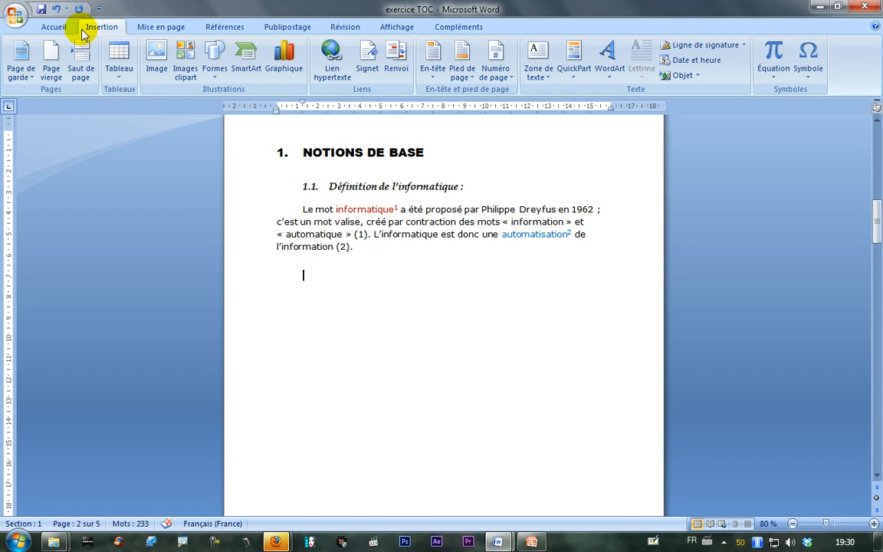
left_click(156, 47)
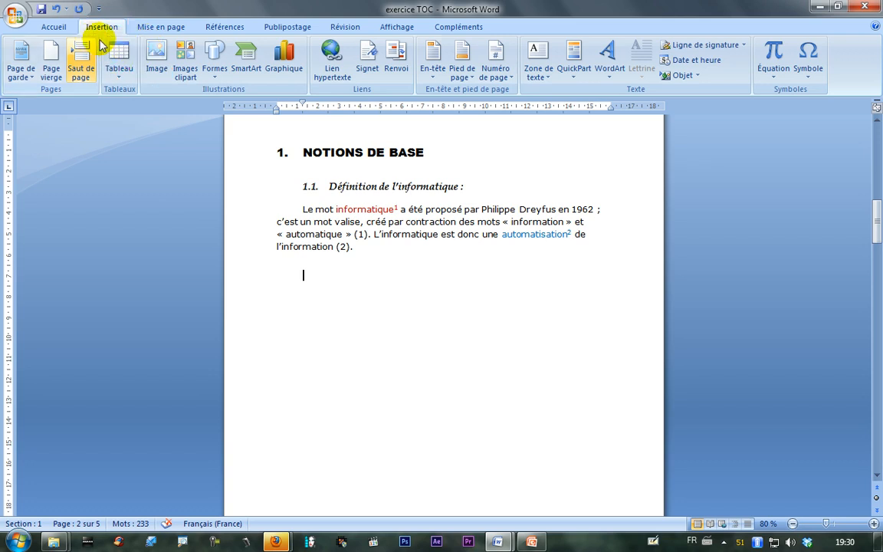
left_click(154, 77)
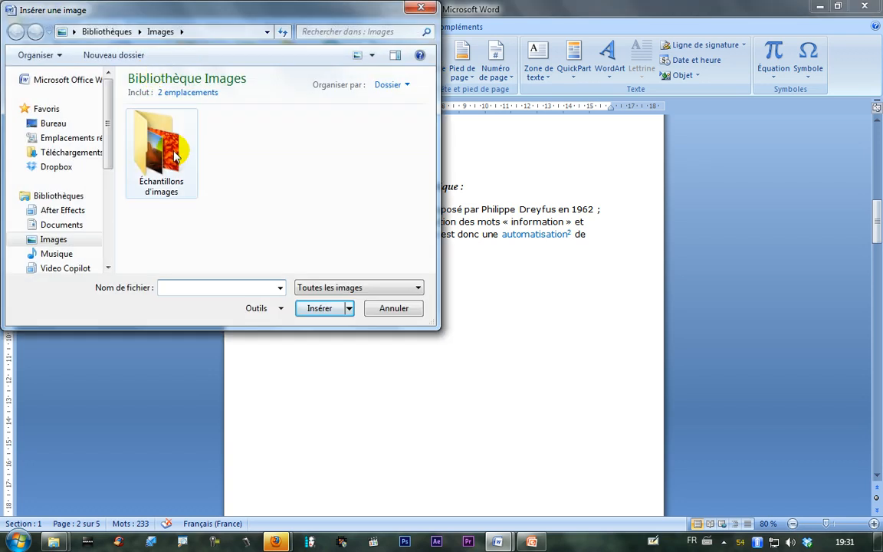
double_click(158, 147)
double_click(230, 135)
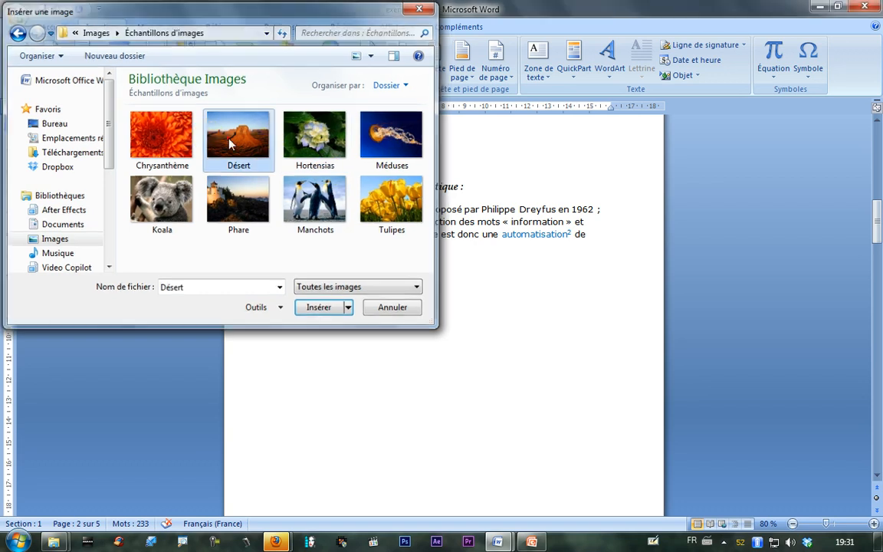